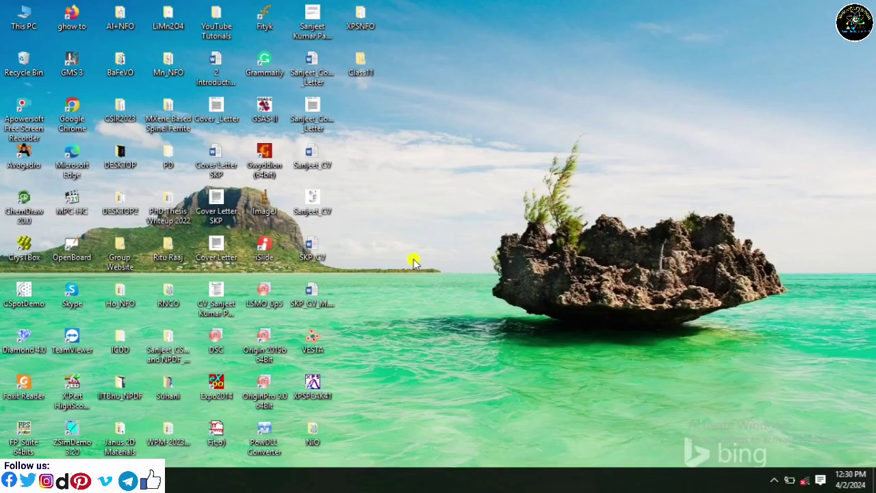
Step: Refresh the desktop, launch PowerPoint 2016 from the Start menu and create a blank presentation
right_click(413, 259)
left_click(445, 298)
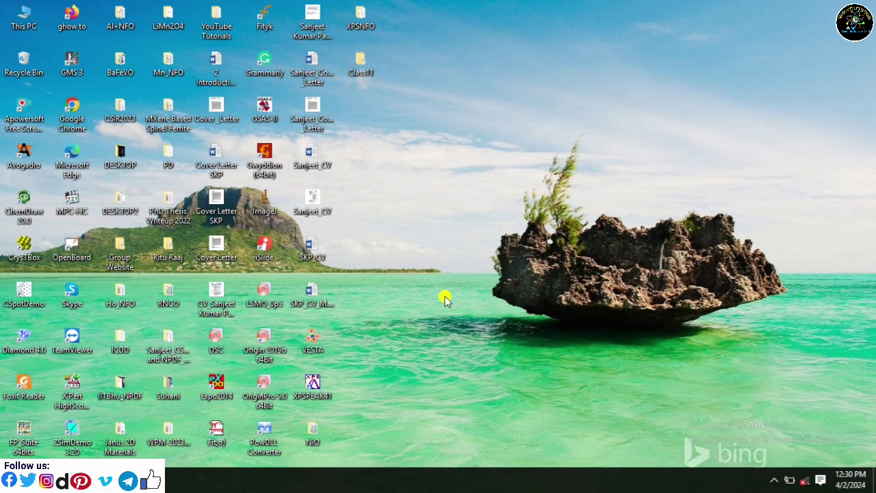
left_click(14, 480)
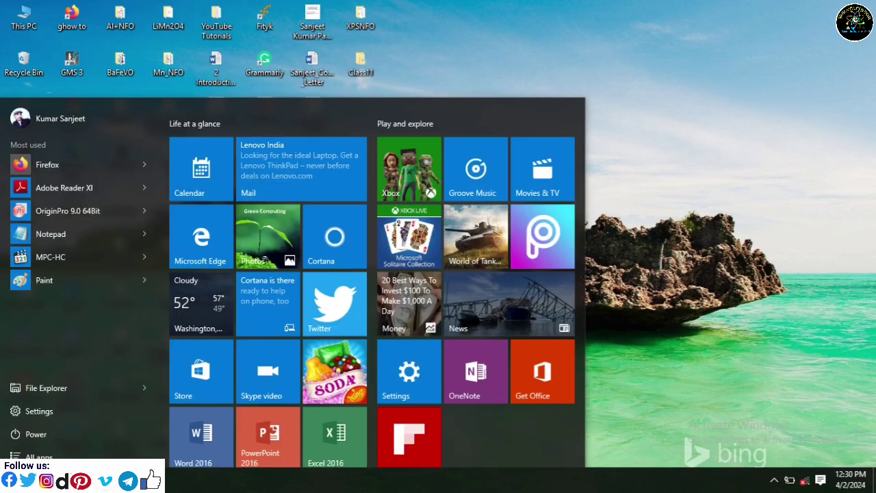
left_click(271, 442)
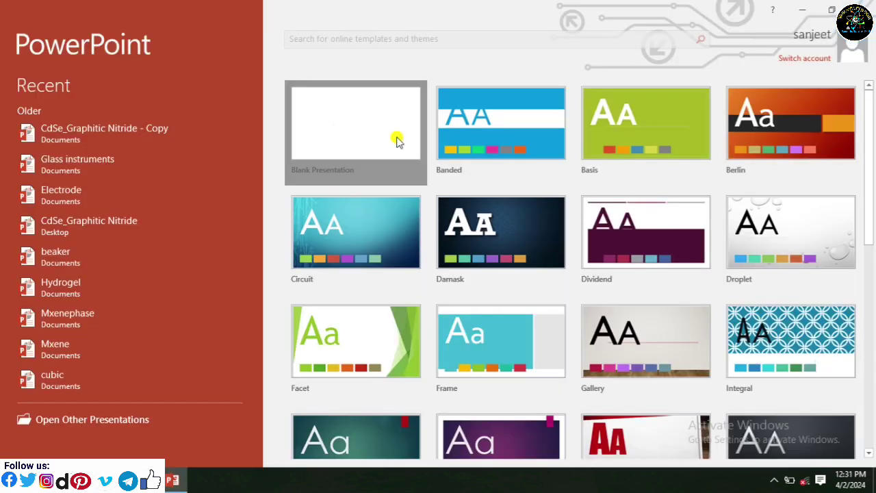
left_click(399, 141)
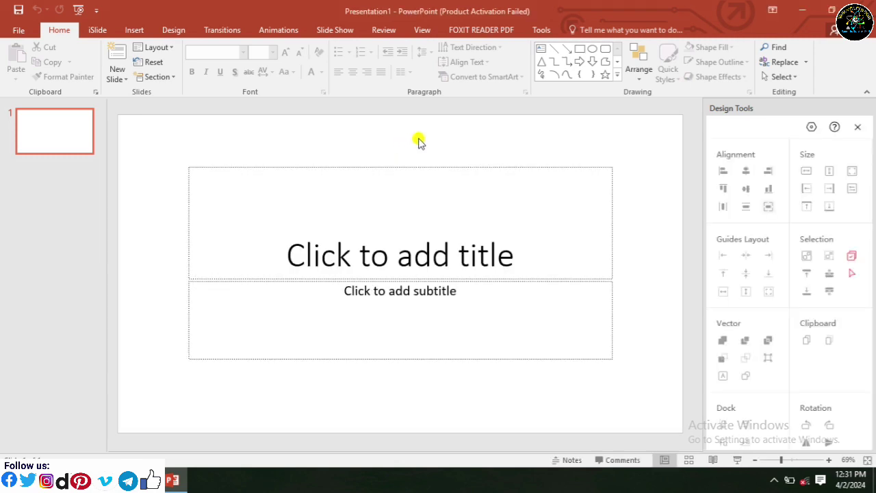
Step: Switch slide 1 to the Blank layout and close the Design Tools pane
right_click(640, 149)
mouse_move(675, 191)
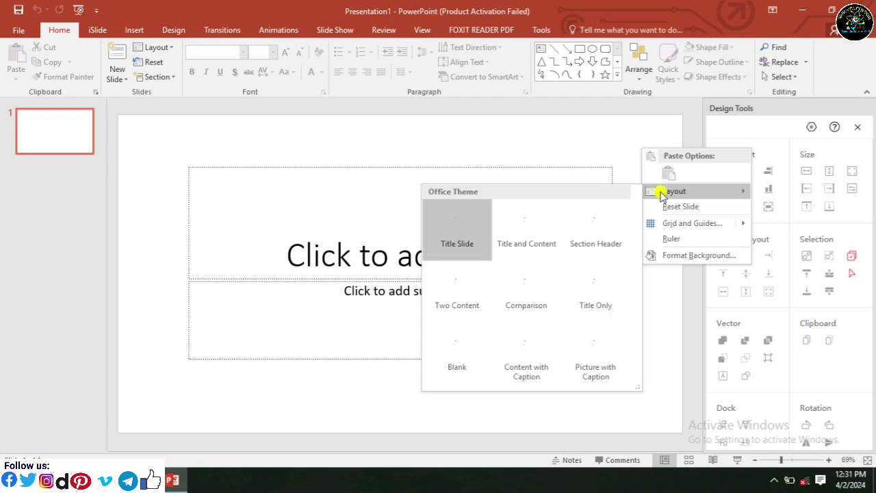
left_click(475, 333)
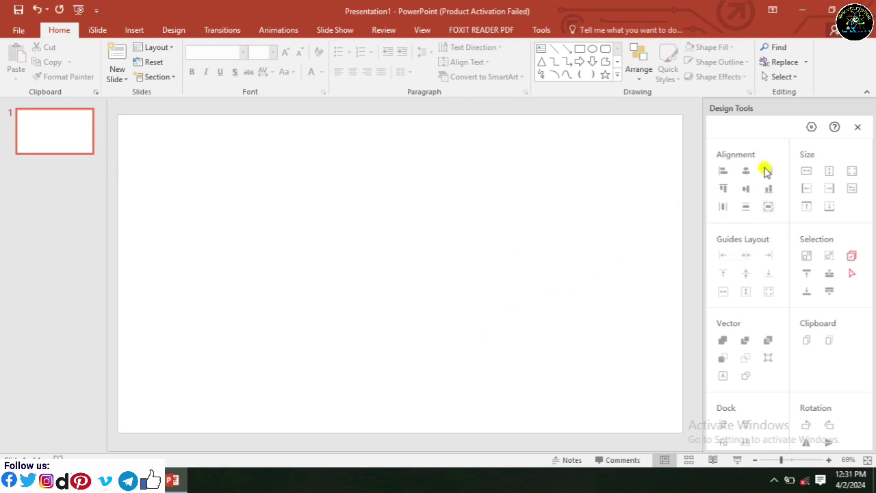
left_click(859, 130)
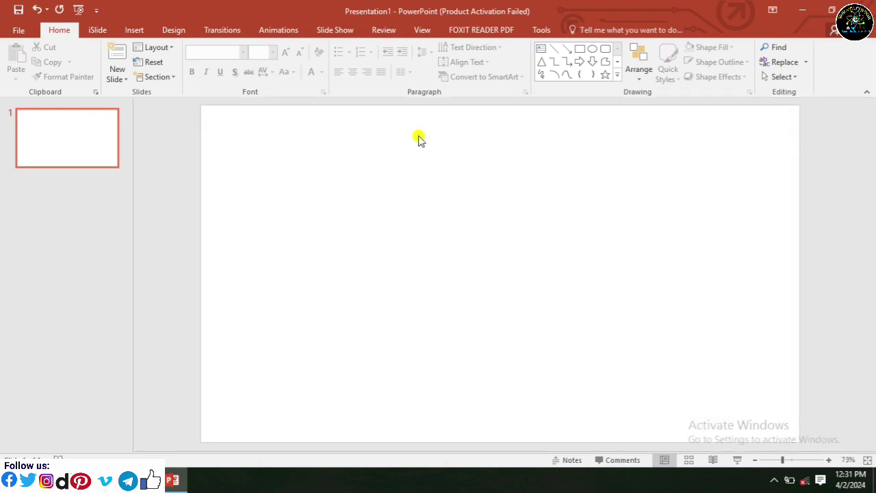
left_click(141, 31)
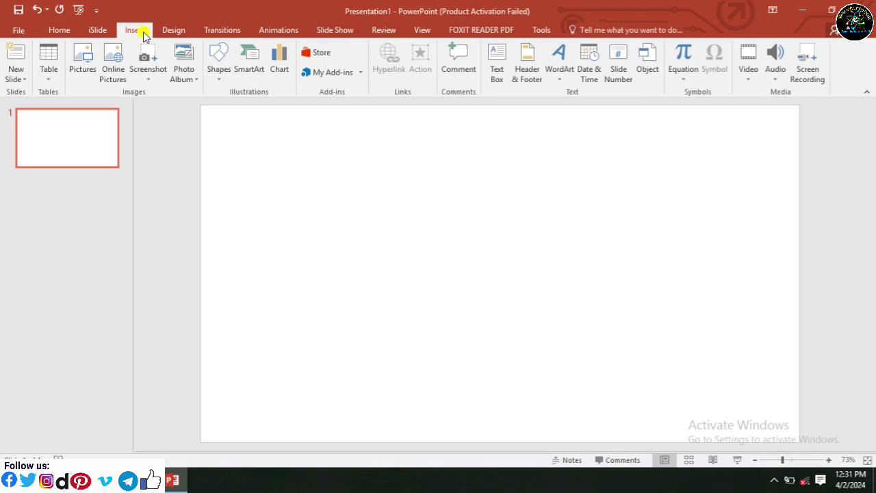
Step: Draw a small oval circle near the slide's upper-left area
left_click(219, 72)
left_click(264, 107)
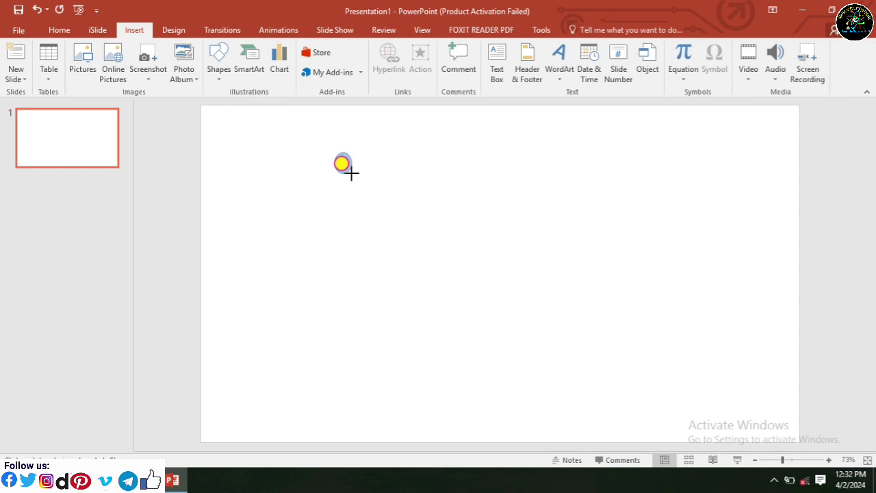
left_click_drag(351, 173, 368, 186)
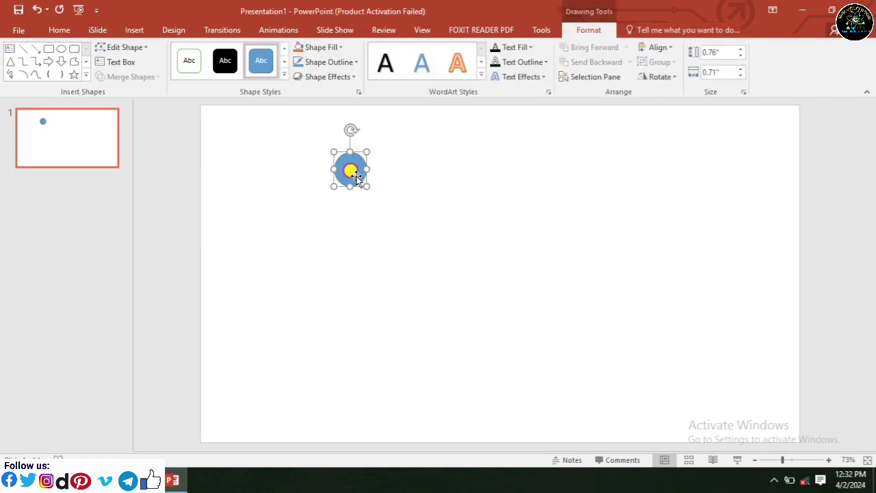
Step: Size the circle to 0.65" by 0.65" and lock its aspect ratio
right_click(356, 175)
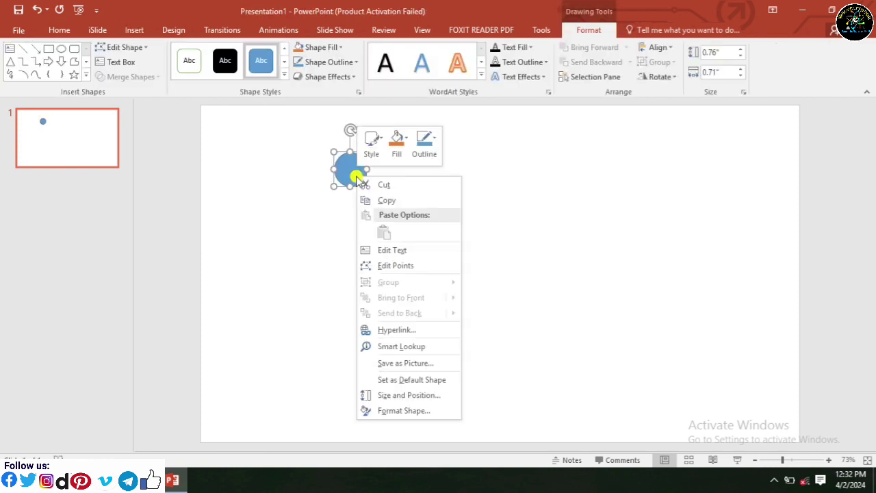
left_click(418, 397)
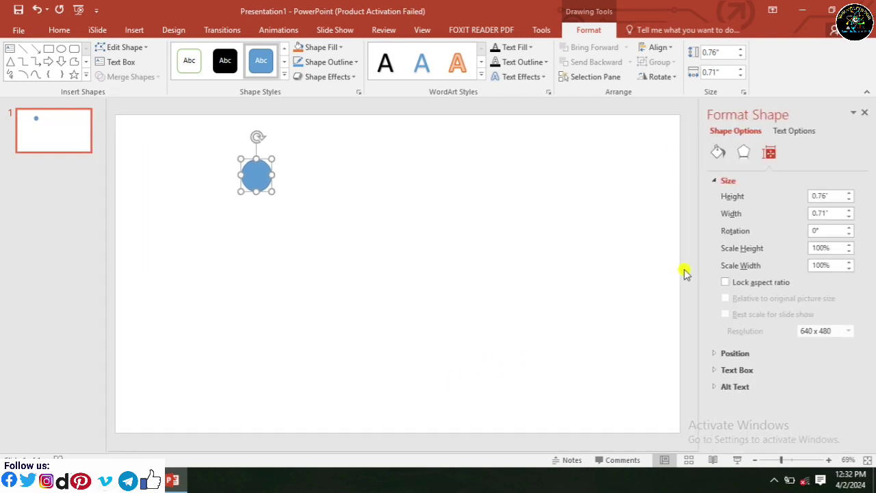
type("0.65")
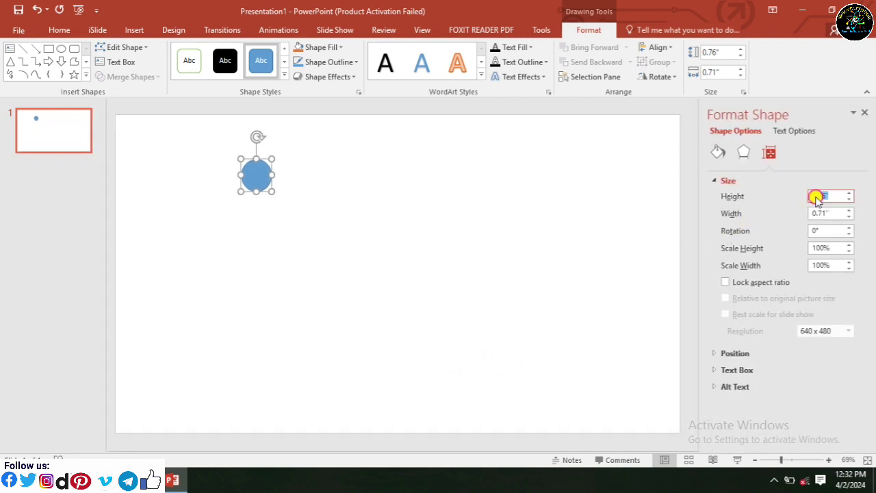
left_click(831, 213)
type("0.65")
left_click(833, 195)
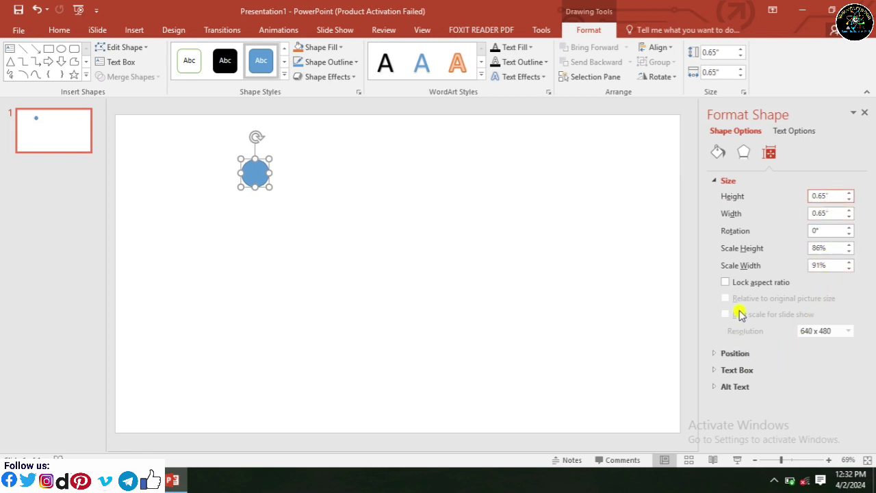
left_click(739, 283)
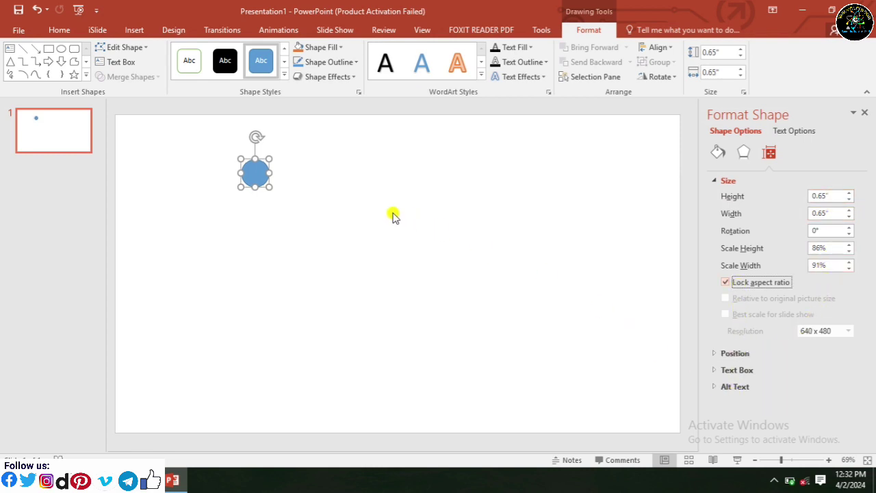
left_click(309, 197)
left_click(255, 171)
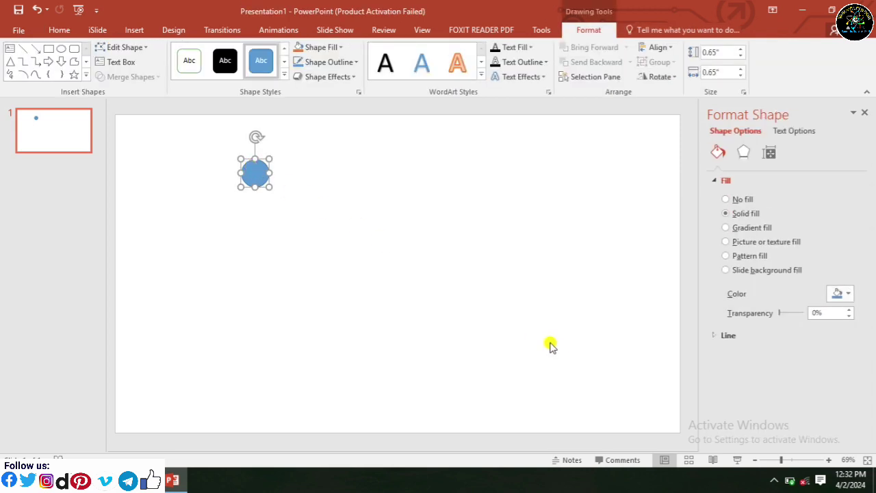
Step: Fill the circle with custom dark green RGB 6, 166, 25 and move it toward the left edge
left_click(726, 336)
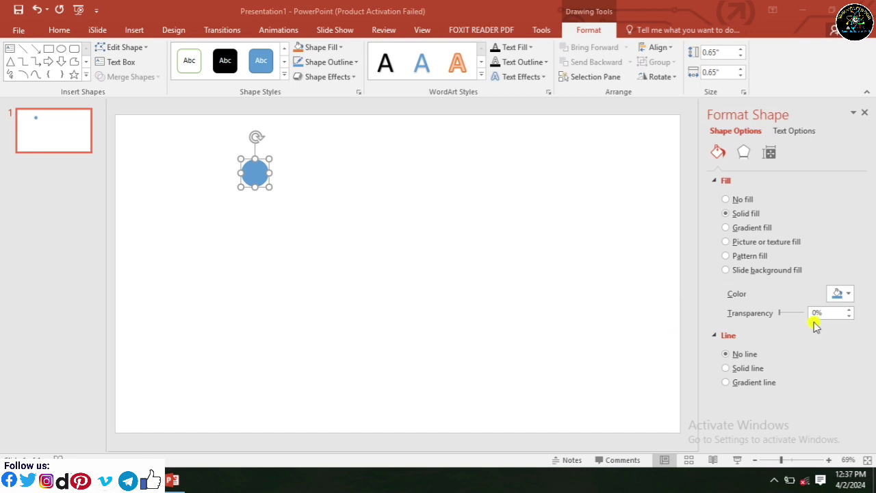
left_click(851, 293)
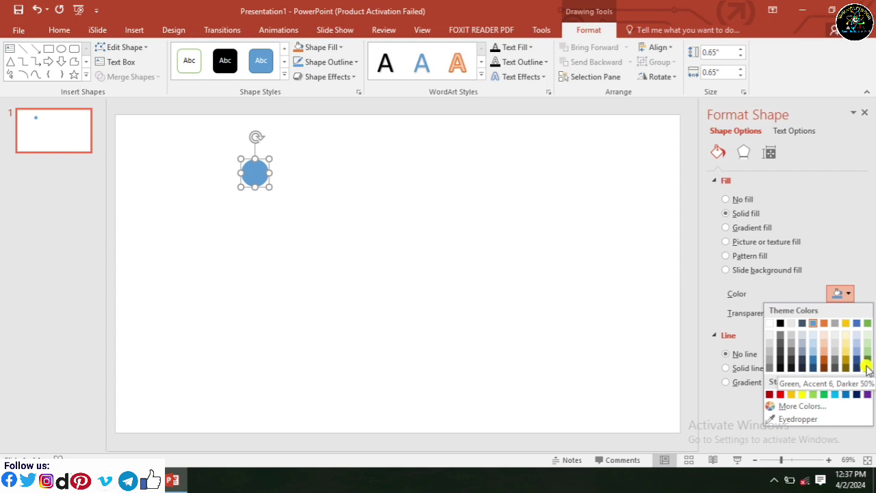
left_click(805, 405)
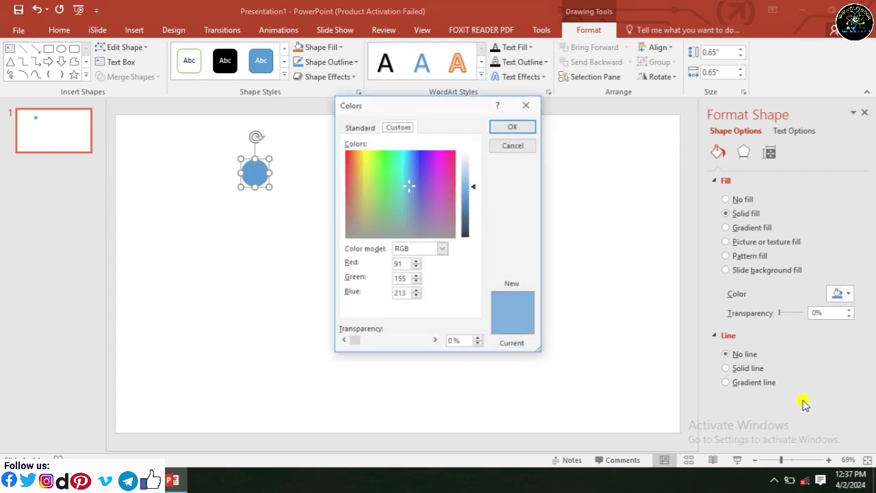
left_click(385, 156)
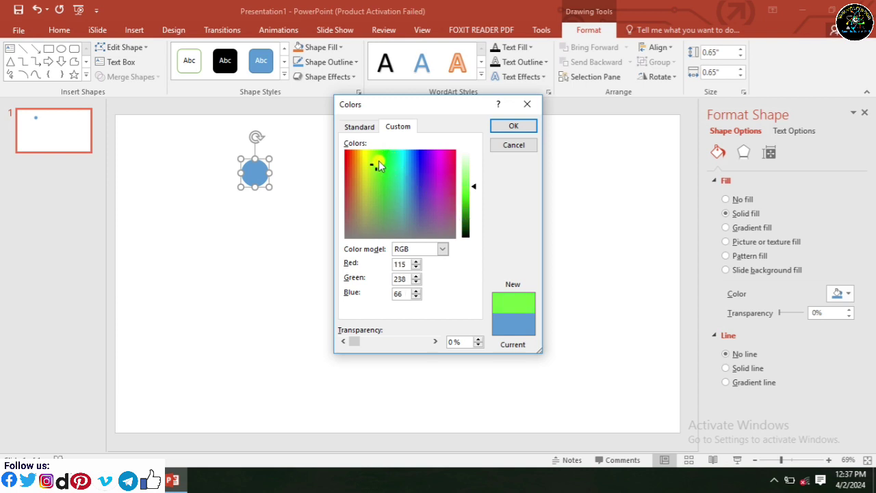
mouse_move(378, 162)
left_mouse_down()
mouse_move(390, 177)
mouse_move(385, 159)
left_mouse_up()
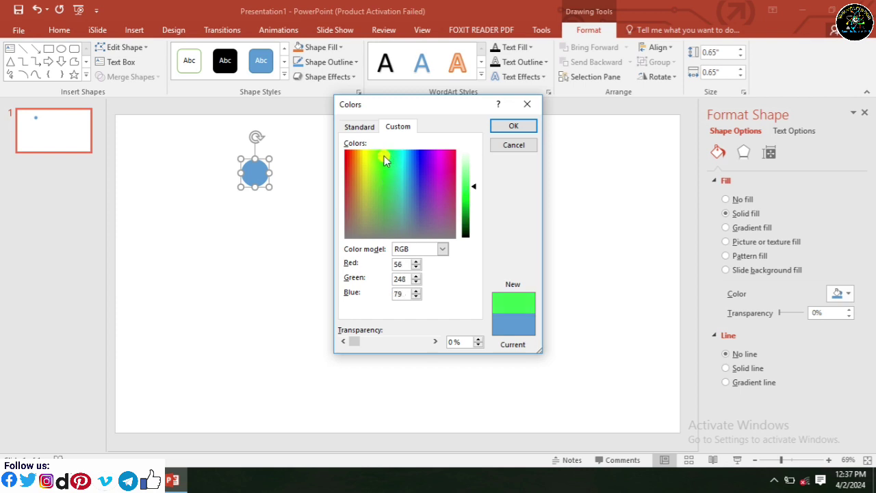
left_click(467, 208)
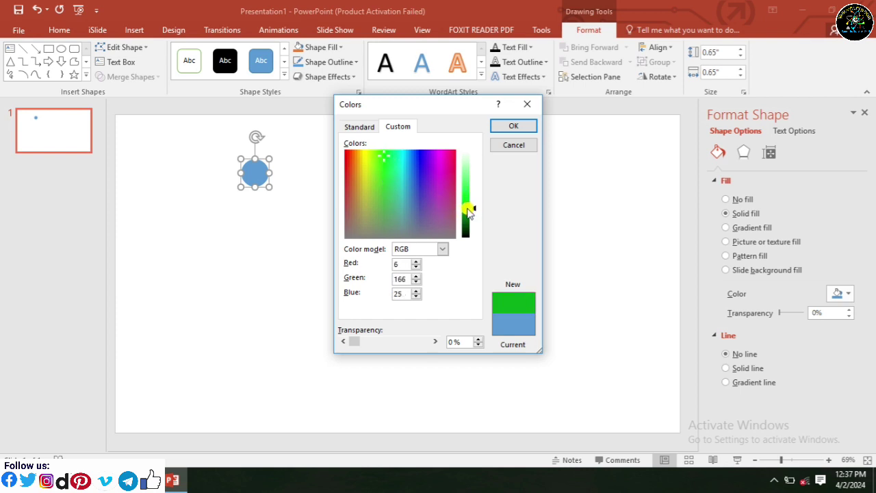
left_click(513, 126)
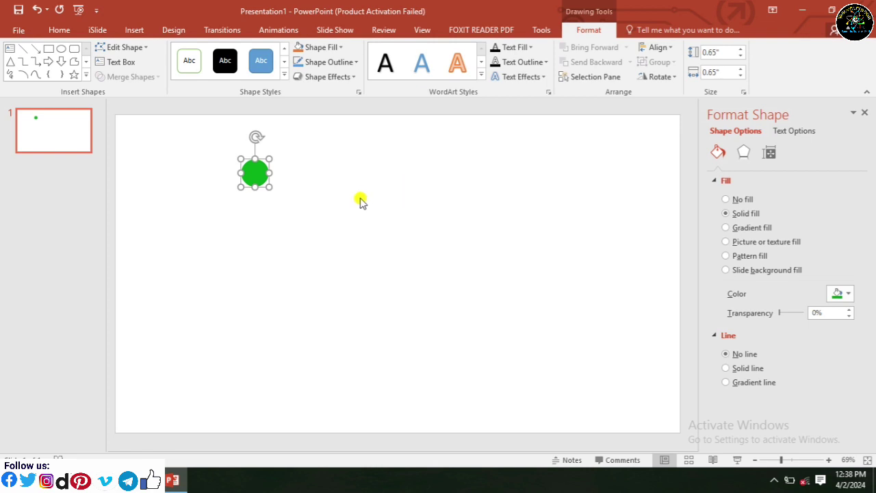
left_click_drag(255, 175, 164, 184)
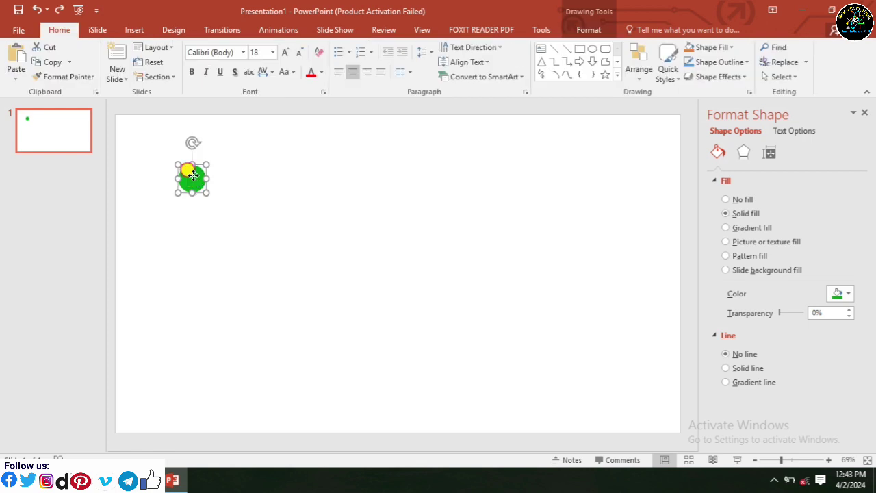
Step: Duplicate the circle with Ctrl+D into a row of ten green circles
left_click_drag(194, 176, 232, 177)
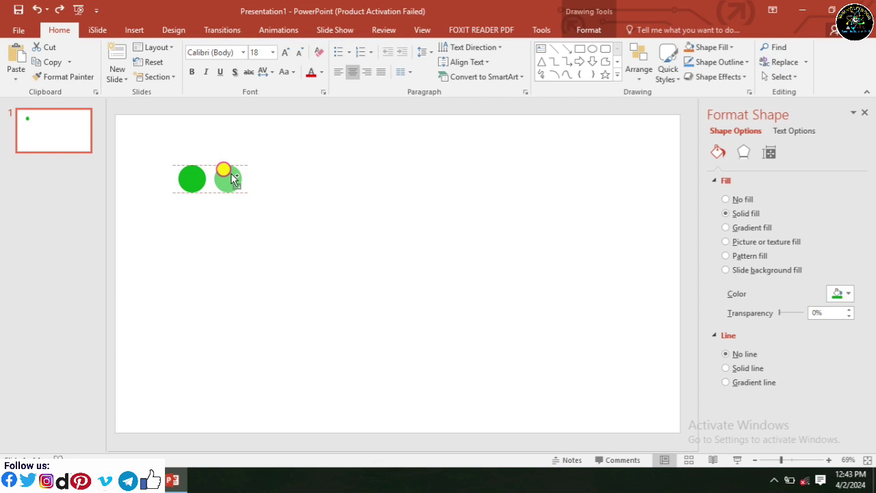
left_click_drag(228, 177, 265, 180)
key("ctrl+d")
key("ctrl+d")
key("ctrl+d")
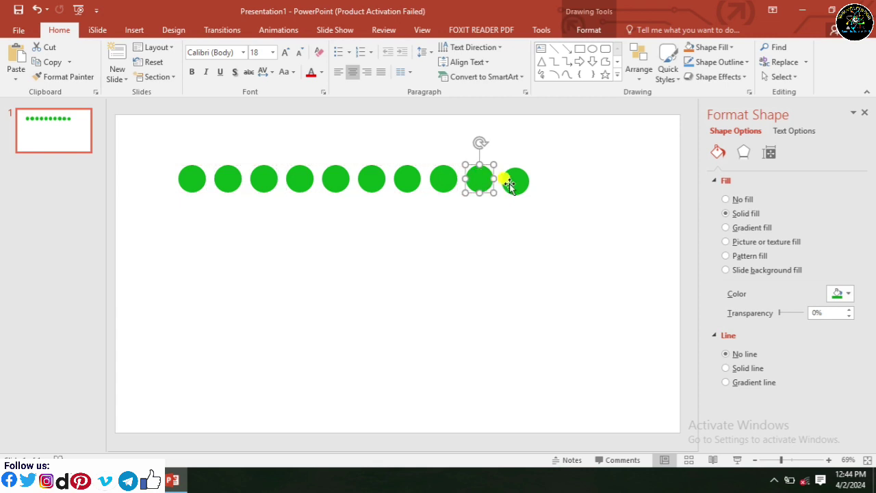
left_click_drag(510, 180, 507, 184)
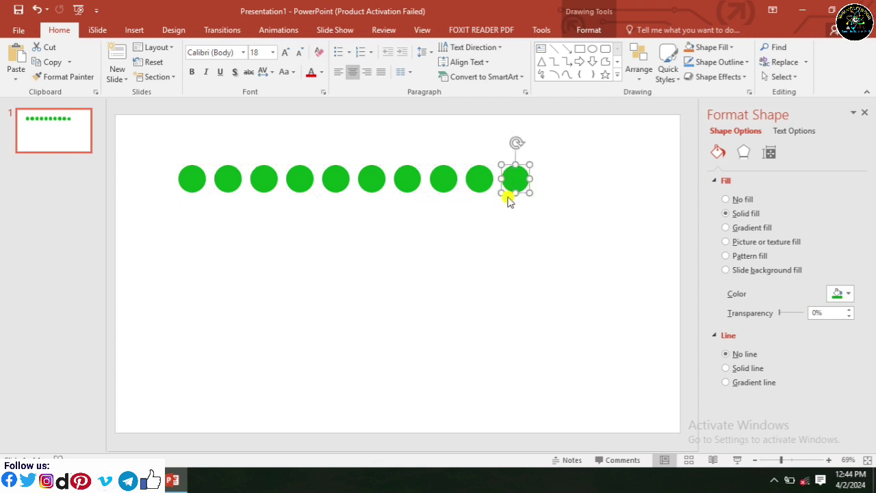
left_click(434, 240)
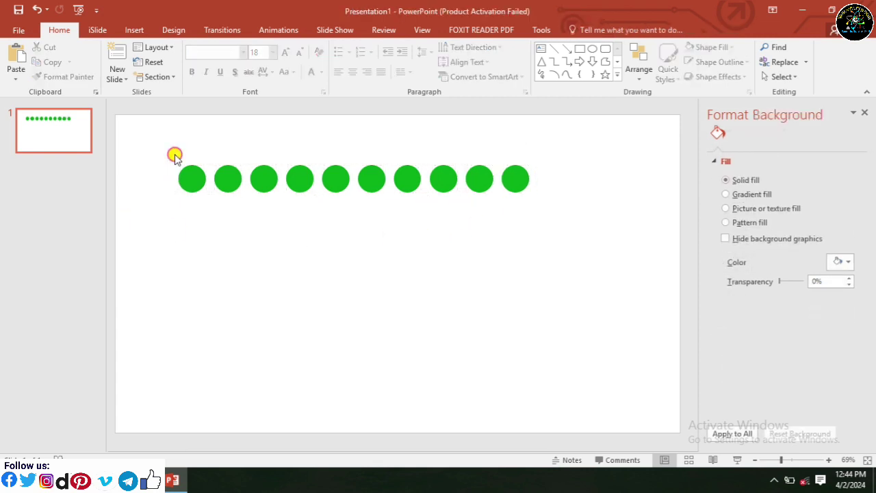
left_click_drag(175, 156, 544, 210)
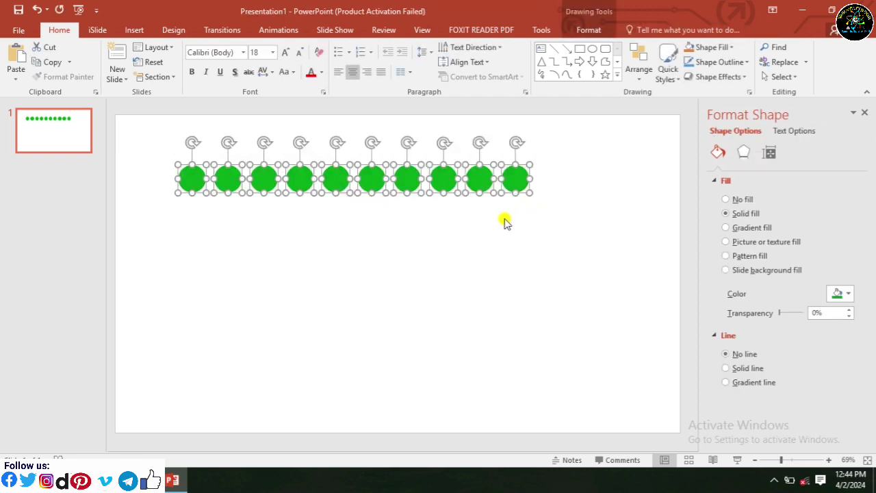
left_click(477, 249)
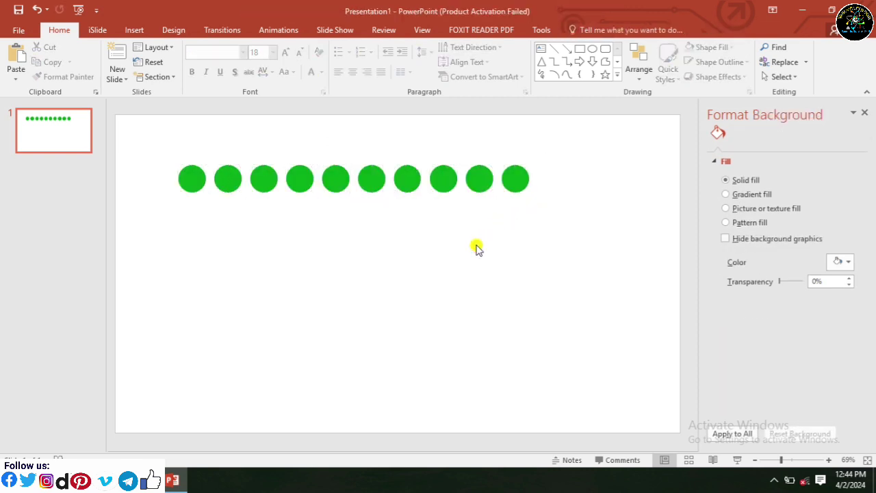
Step: Copy and paste the row to build six aligned rows, then select all 60 circles
key("ctrl+a")
key("ctrl+c")
key("ctrl+v")
left_click_drag(411, 180, 406, 218)
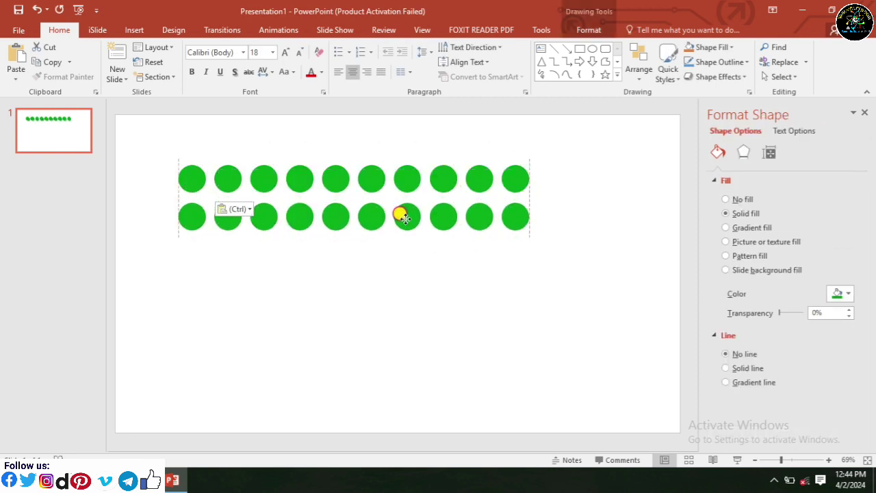
left_click_drag(406, 219, 404, 216)
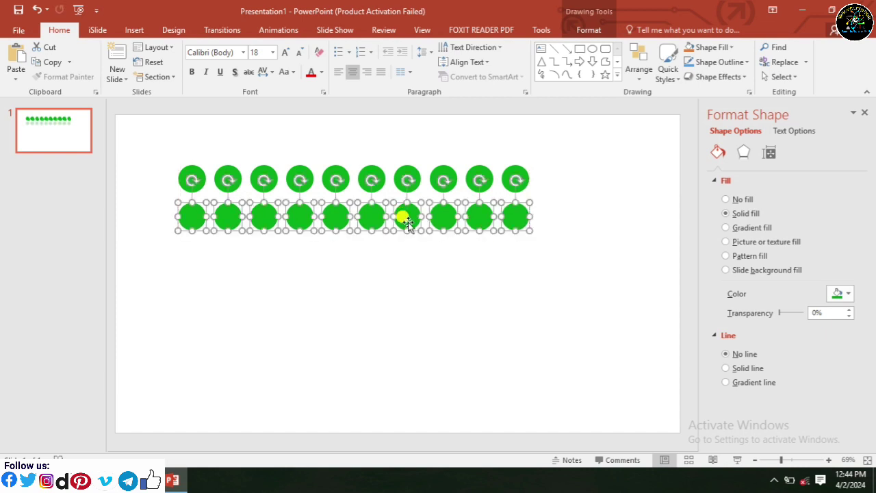
left_click(429, 269)
key("ctrl+v")
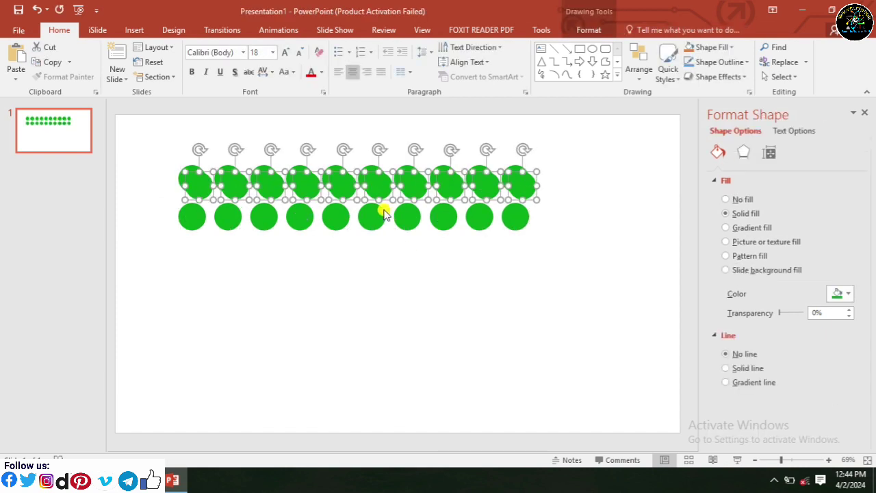
left_click_drag(372, 180, 375, 252)
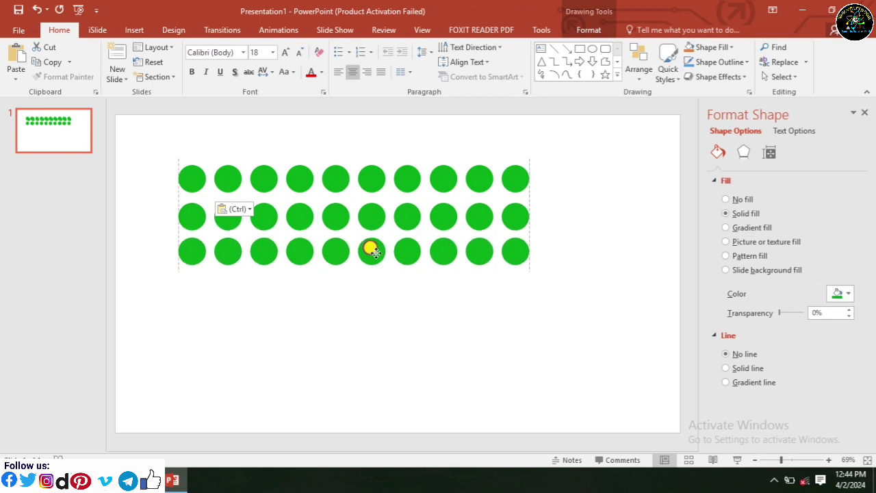
key("ctrl+v")
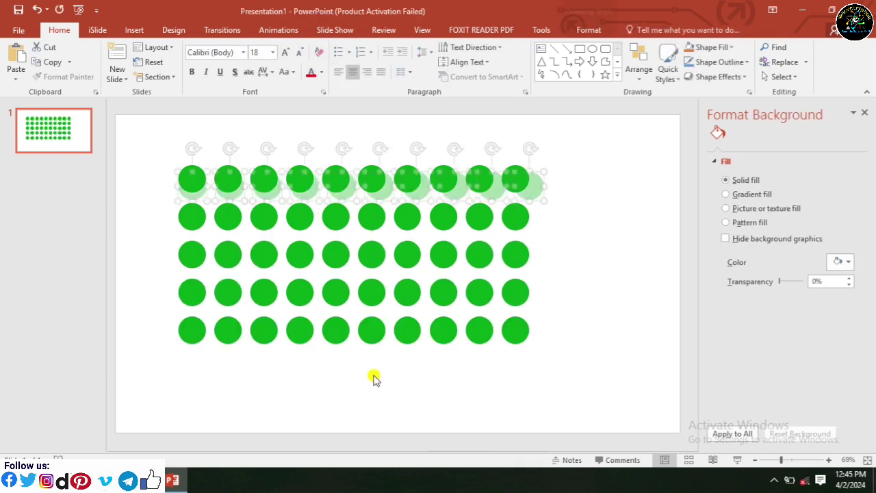
left_click_drag(409, 189, 407, 369)
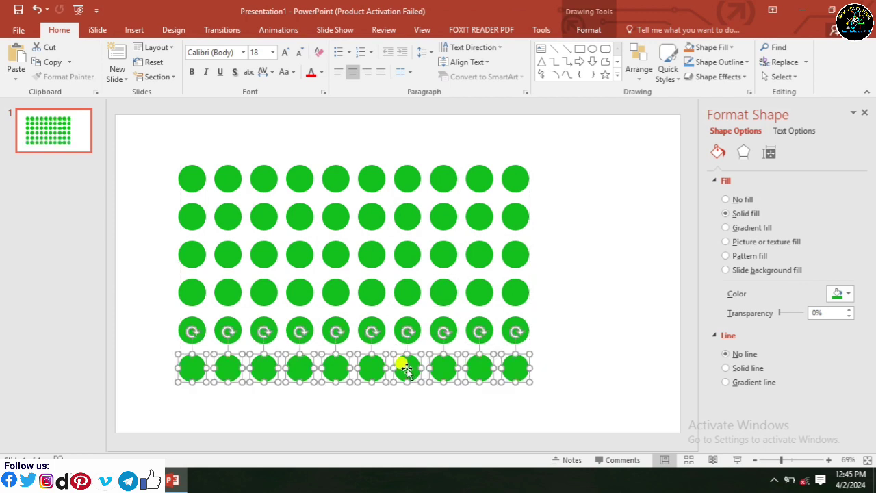
left_click(560, 224)
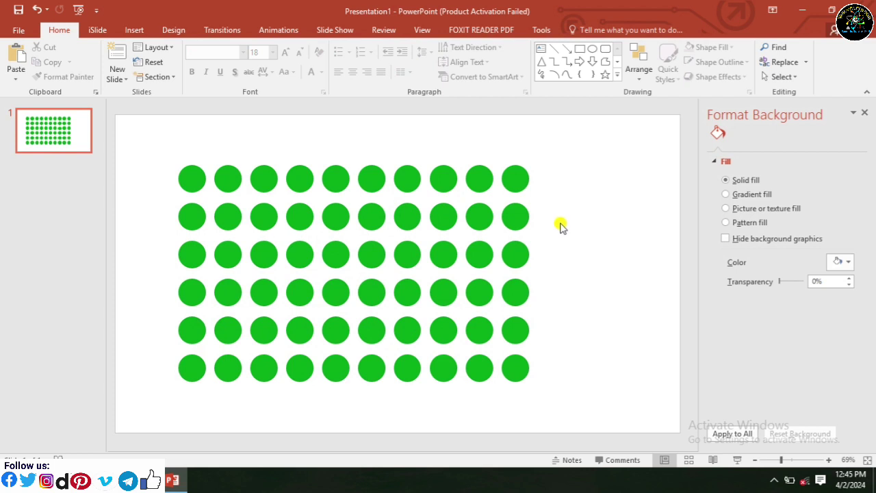
left_click_drag(143, 153, 562, 396)
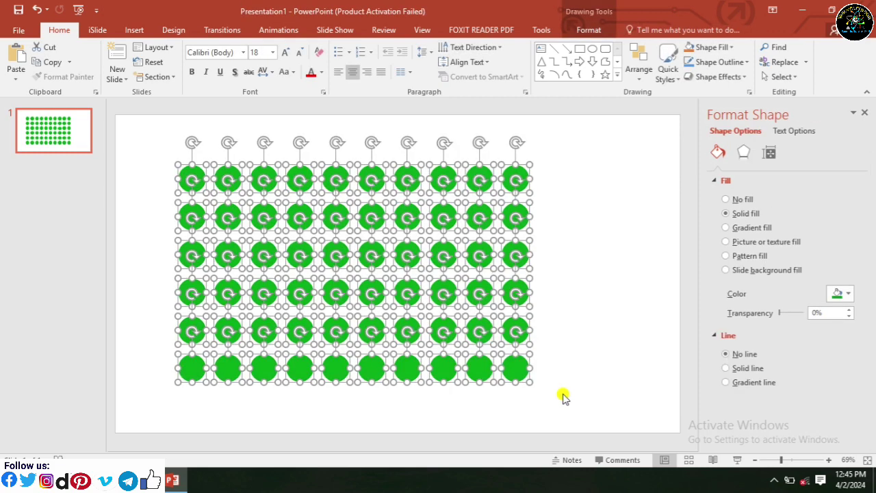
Step: Combine all sixty circles into one shape with Merge Shapes > Combine
double_click(437, 327)
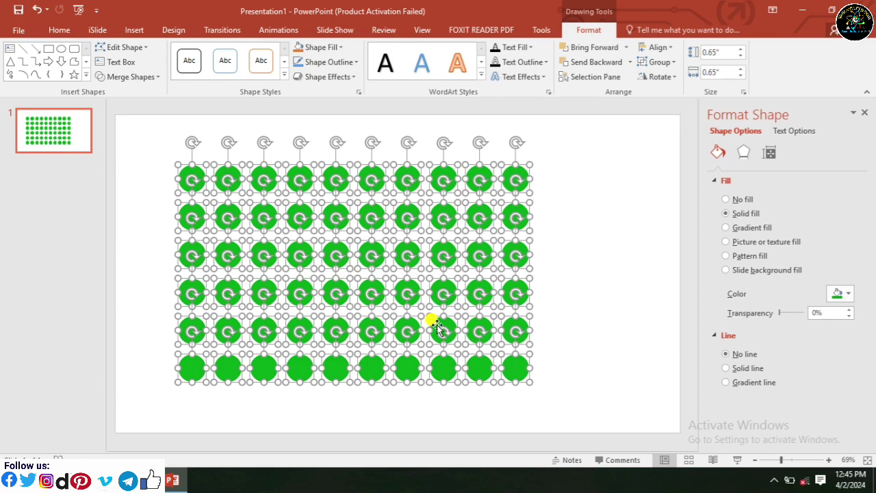
left_click(155, 77)
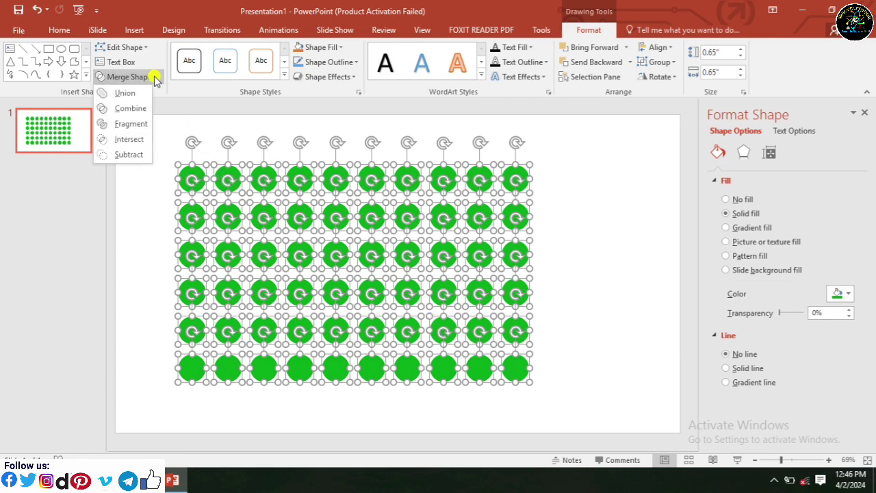
left_click(130, 108)
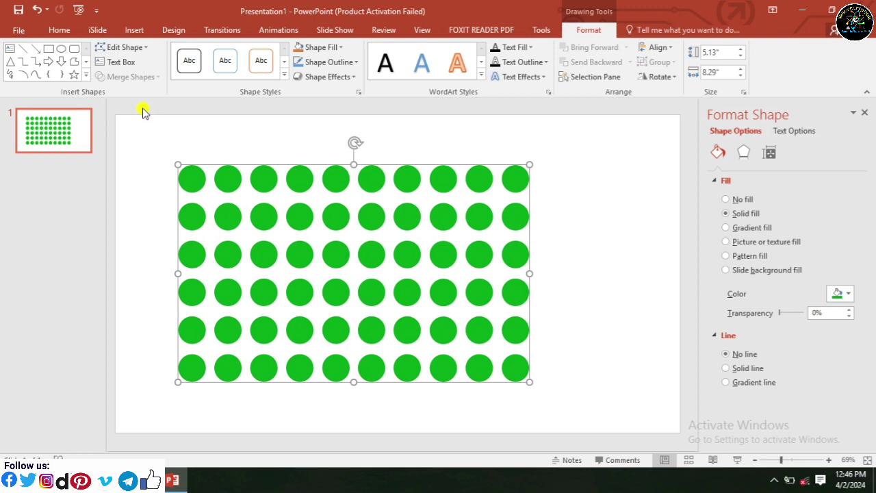
Step: Move the combined dot grid up-left and shrink it to 3.12" by 5.05"
left_click(356, 226)
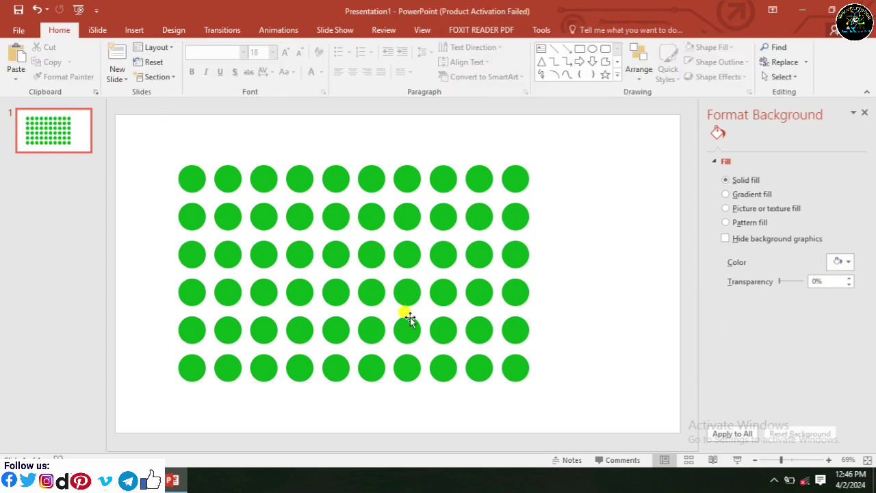
left_click_drag(408, 317, 388, 302)
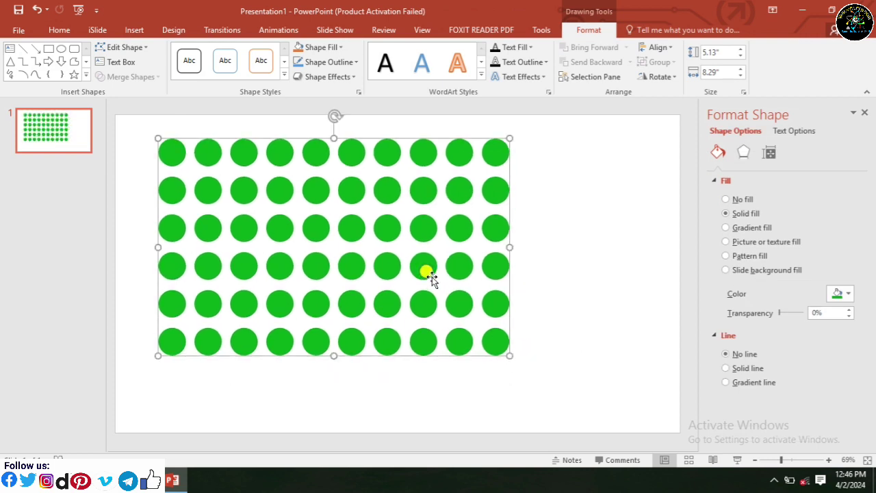
mouse_move(510, 356)
left_mouse_down()
mouse_move(343, 253)
mouse_move(360, 269)
mouse_move(309, 227)
left_mouse_up()
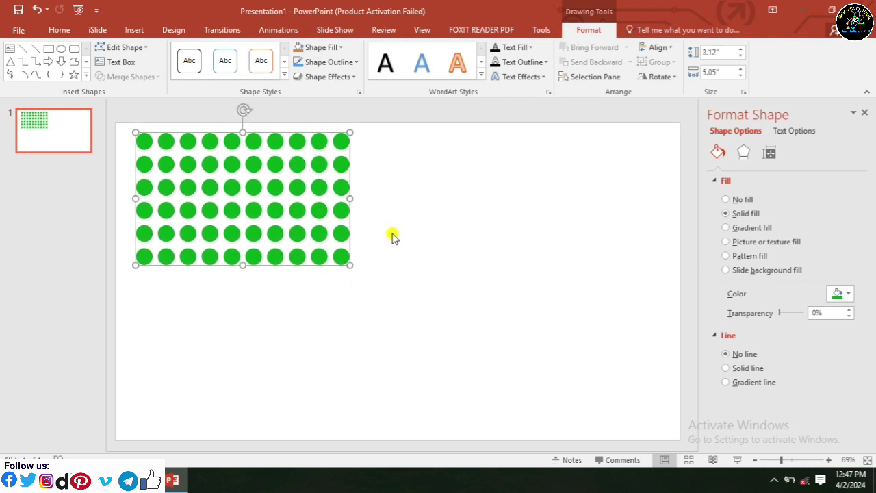
Step: Draw a 3.3" by 6.35" rectangle below and to the right of the dot grid
left_click(425, 287)
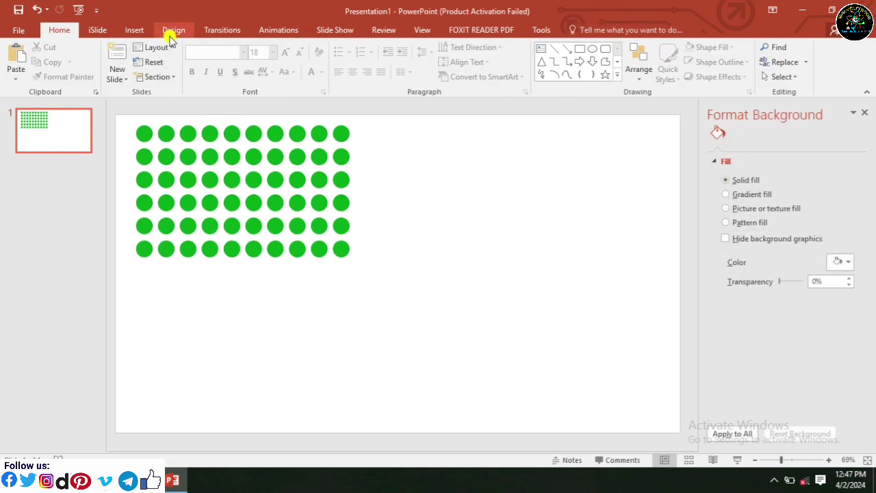
left_click(127, 29)
left_click(219, 72)
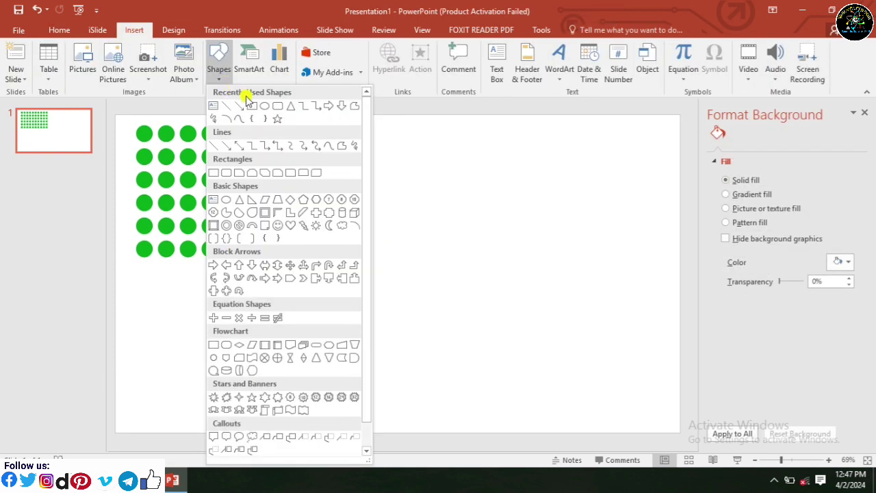
left_click(249, 104)
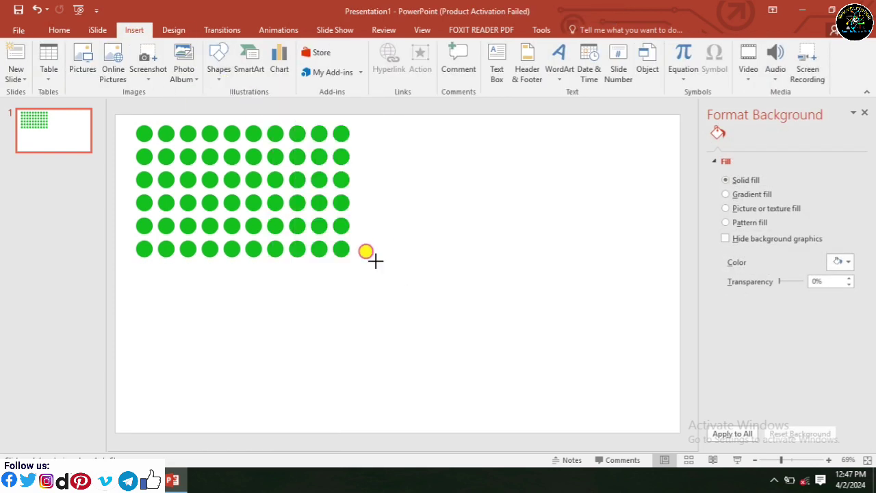
left_click_drag(375, 258, 645, 397)
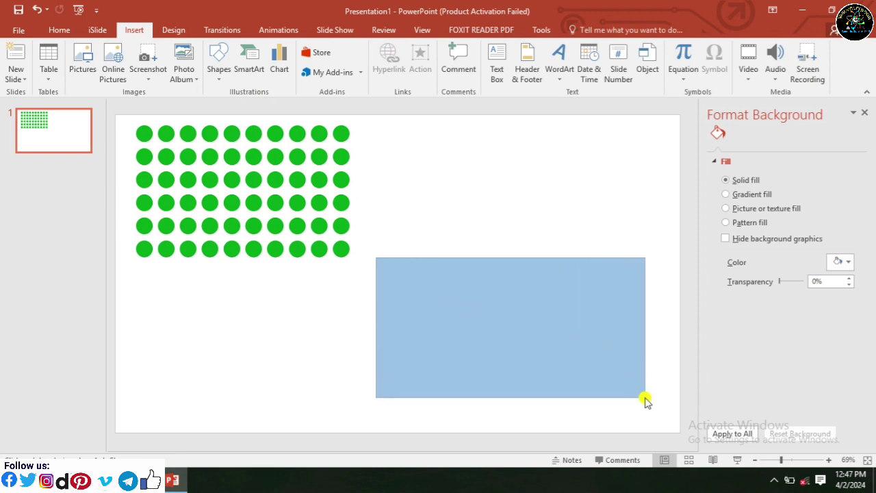
mouse_move(546, 337)
left_mouse_down()
mouse_move(524, 236)
mouse_move(535, 368)
left_mouse_up()
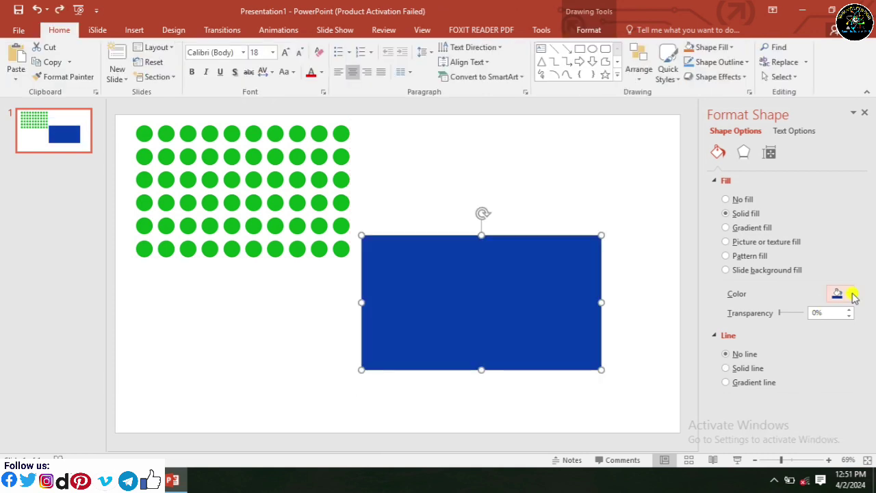
Step: Fill the rectangle with a brighter royal blue, RGB 0, 65, 196
left_click(853, 294)
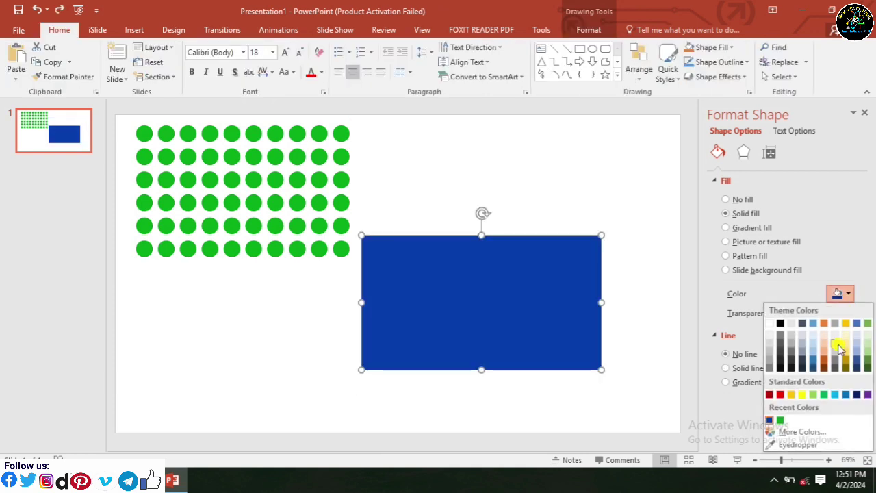
left_click(787, 432)
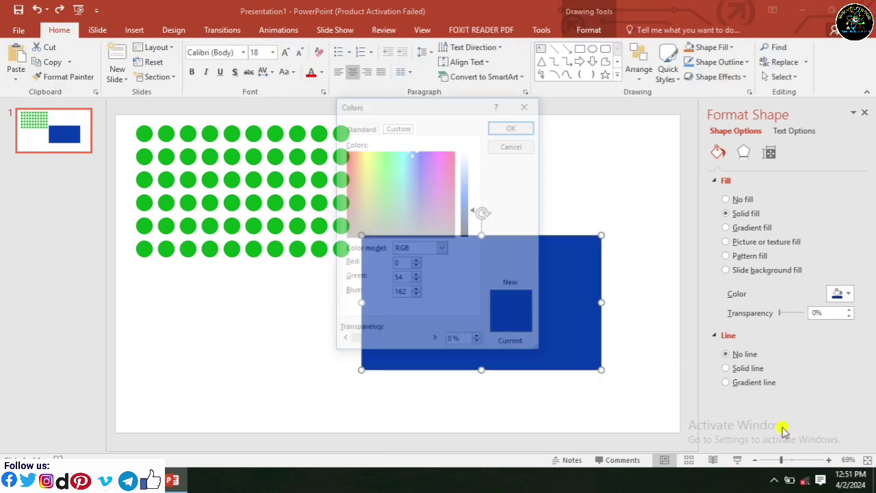
left_click_drag(467, 209, 468, 204)
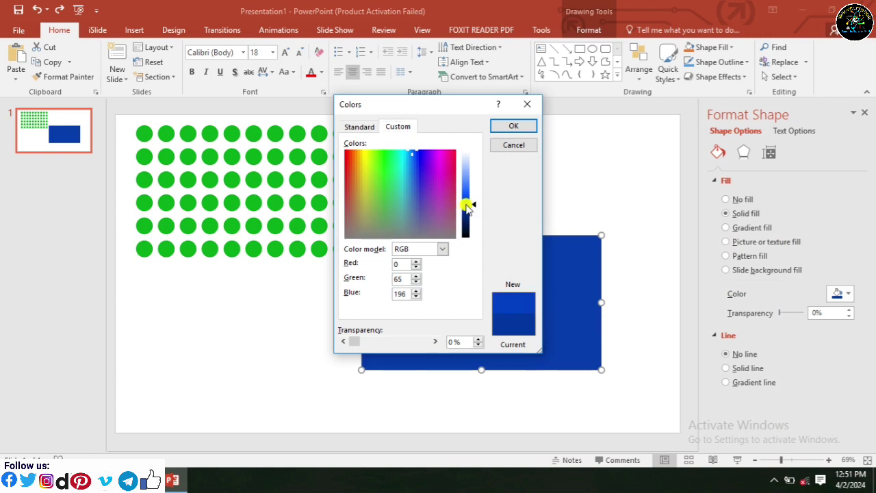
left_click(513, 127)
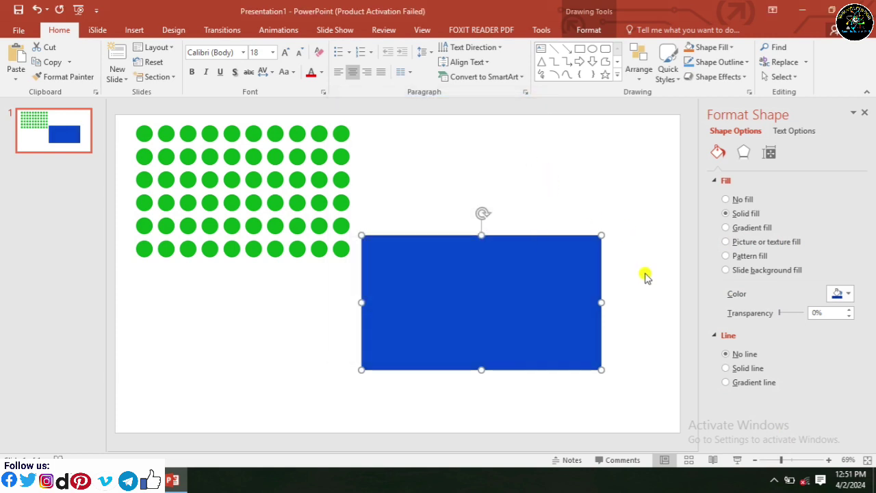
left_click(647, 274)
Step: Give the blue rectangle a 3-D depth of 10 pt
left_click(538, 337)
left_click(764, 157)
left_click(743, 152)
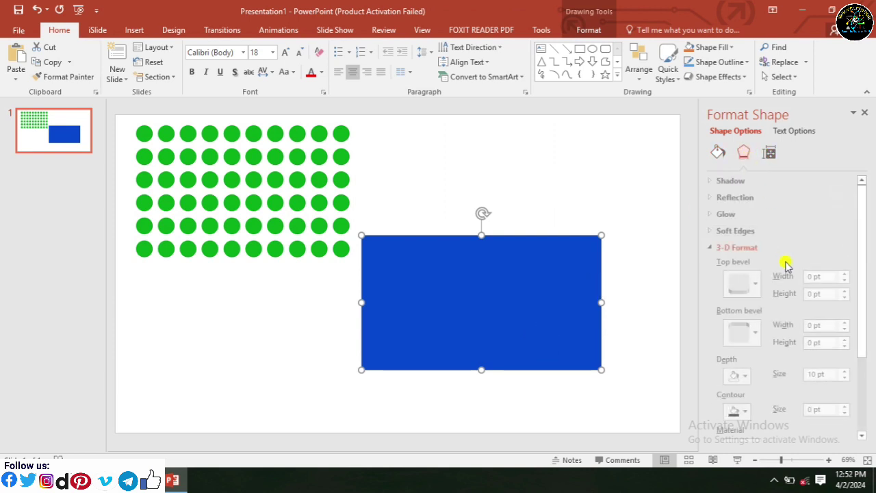
left_click_drag(860, 303, 844, 333)
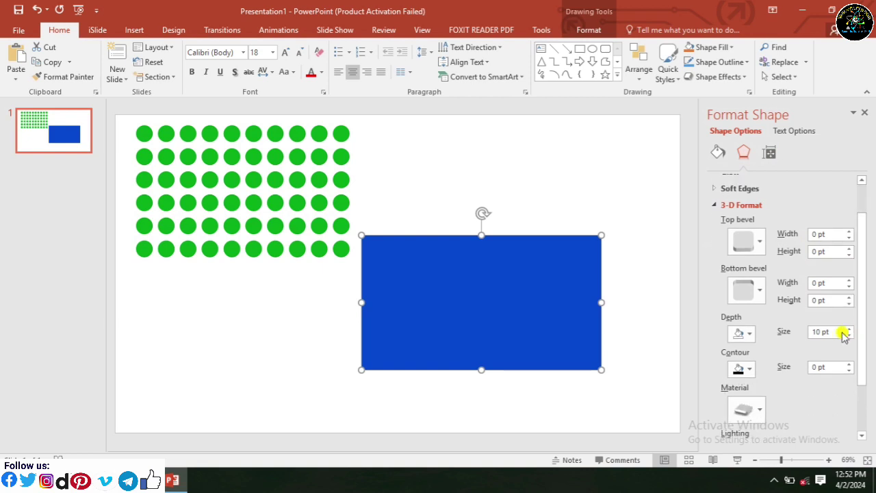
key("Return")
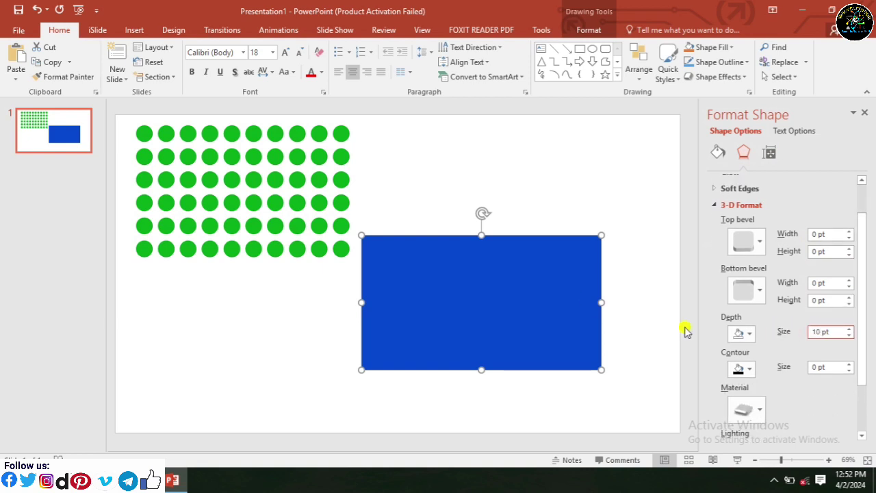
left_click(618, 271)
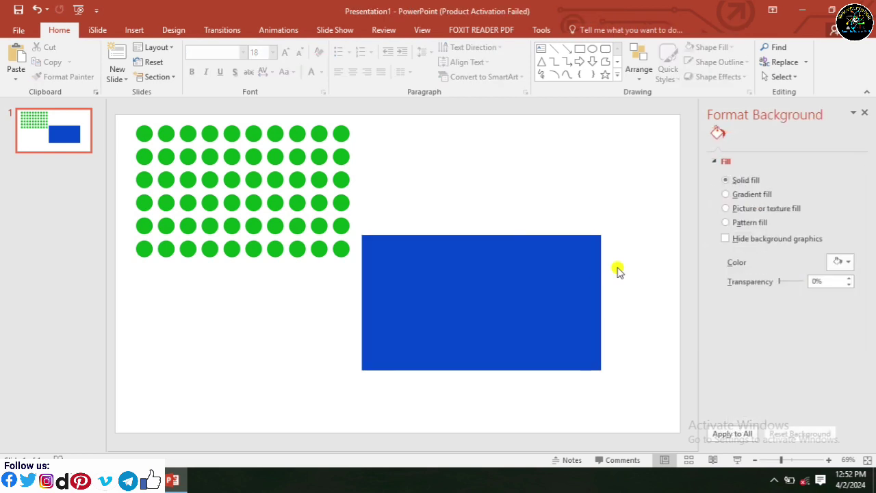
Step: Give the green dot grid Circle bevels on both top and bottom
left_click(309, 207)
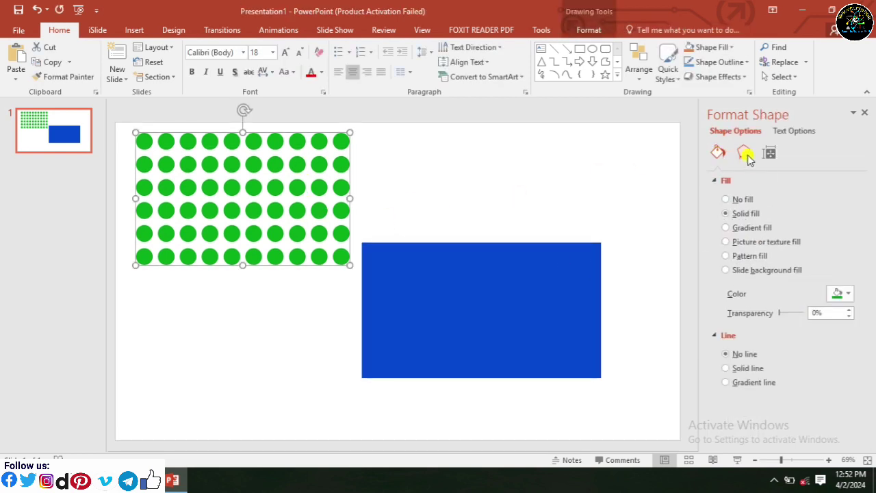
left_click(747, 156)
left_click(747, 282)
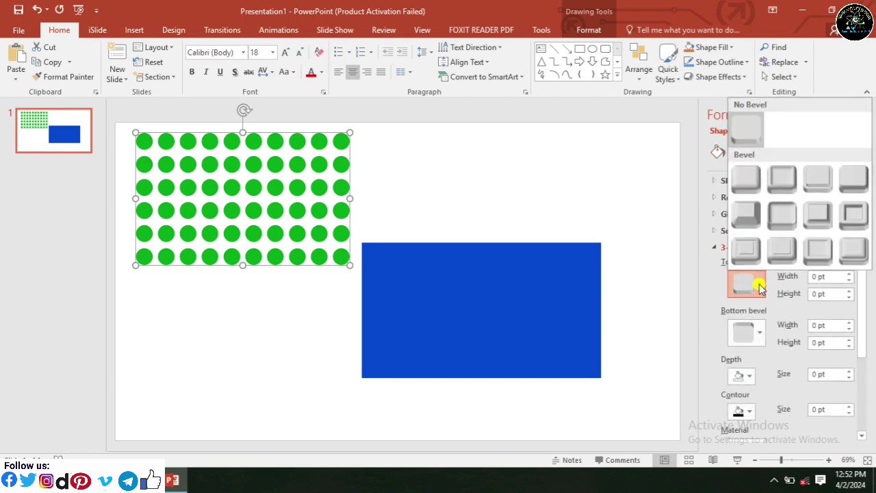
left_click(747, 195)
left_click(749, 331)
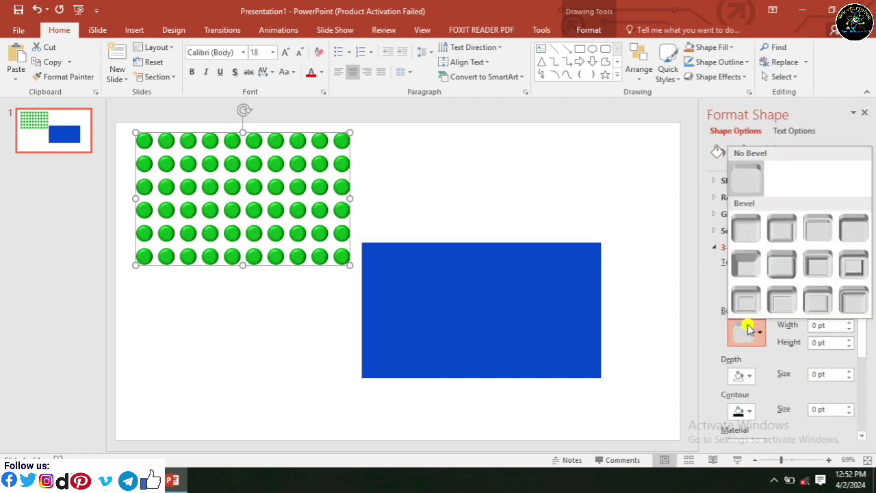
left_click(746, 236)
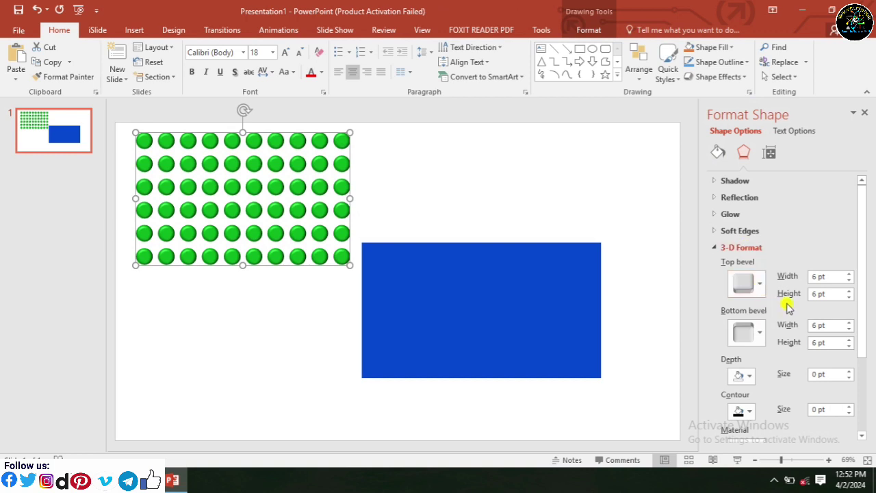
Step: Set the top bevel to 15 × 15 pt and the bottom bevel width to 15 pt
double_click(818, 276)
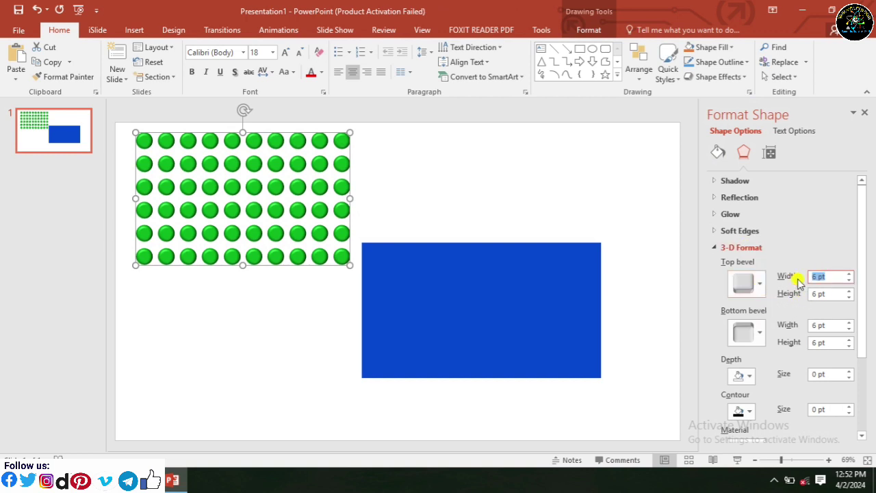
type("15")
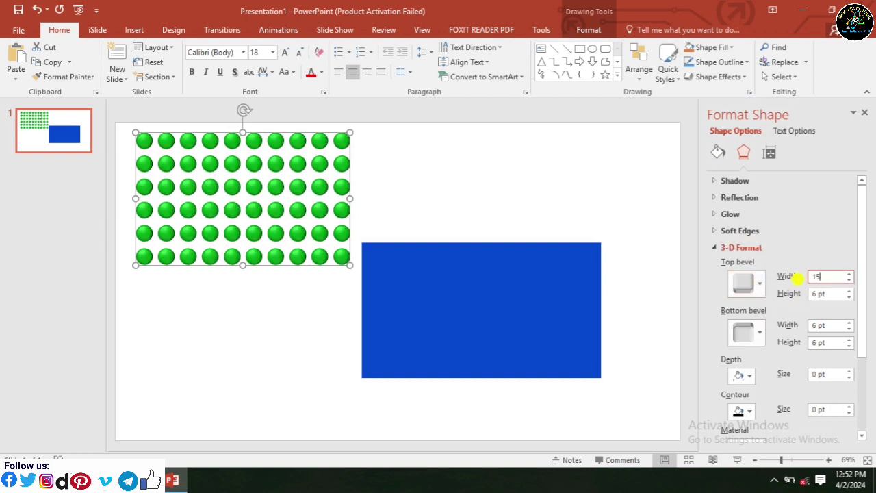
key("Tab")
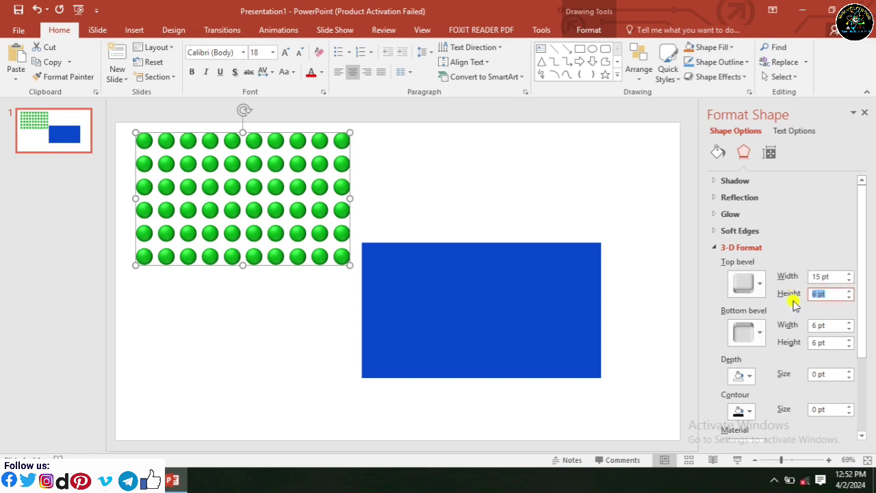
type("15")
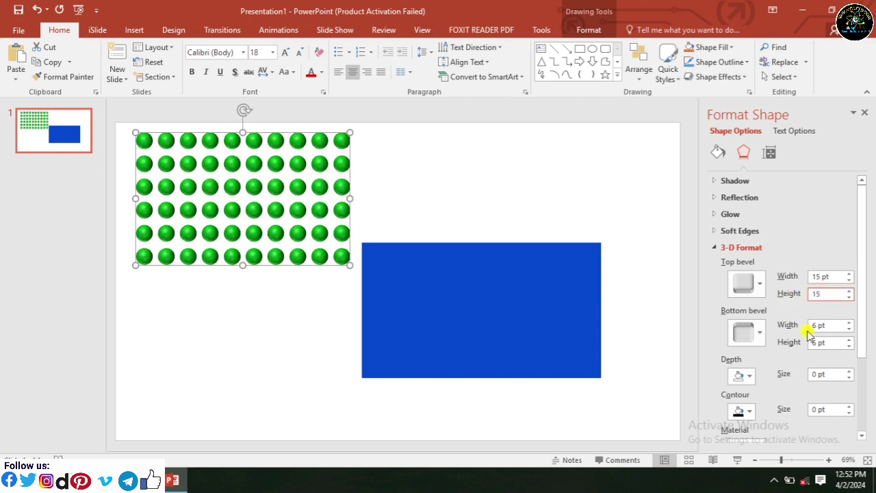
double_click(829, 324)
type("15")
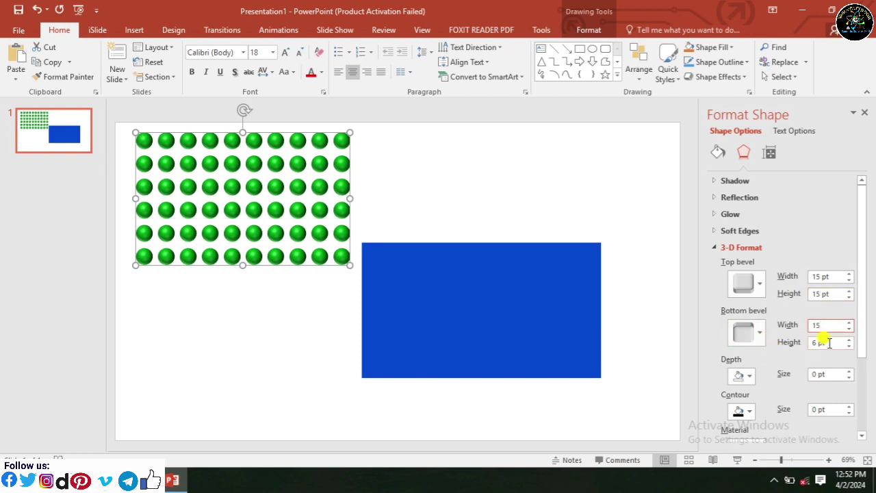
key("Tab")
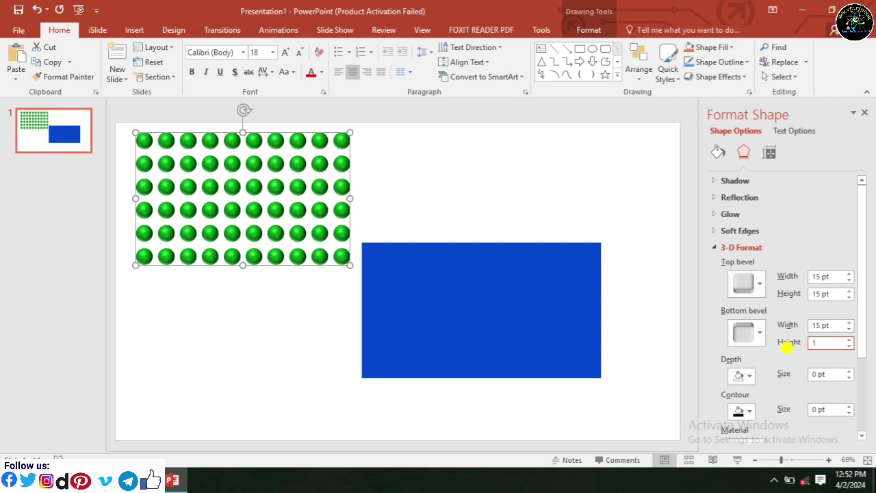
Step: Select the balls and rectangle together and apply Align Center and Align Middle
left_click(514, 338, "shift")
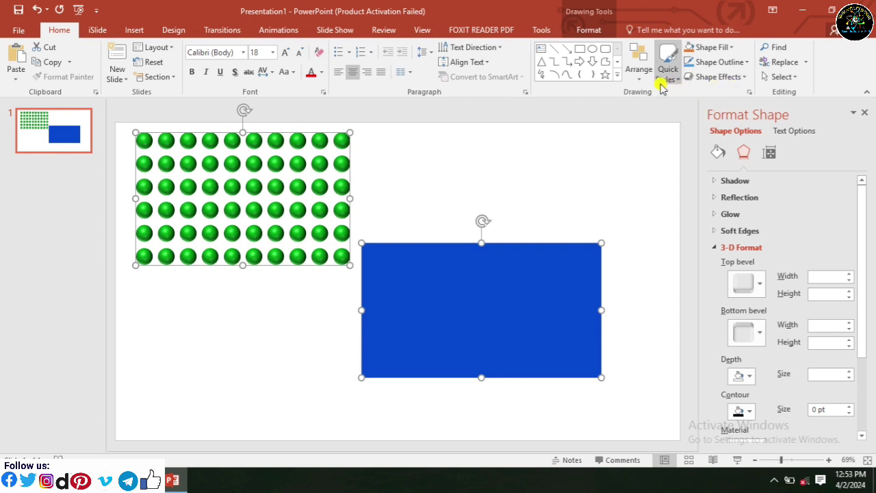
left_click(635, 82)
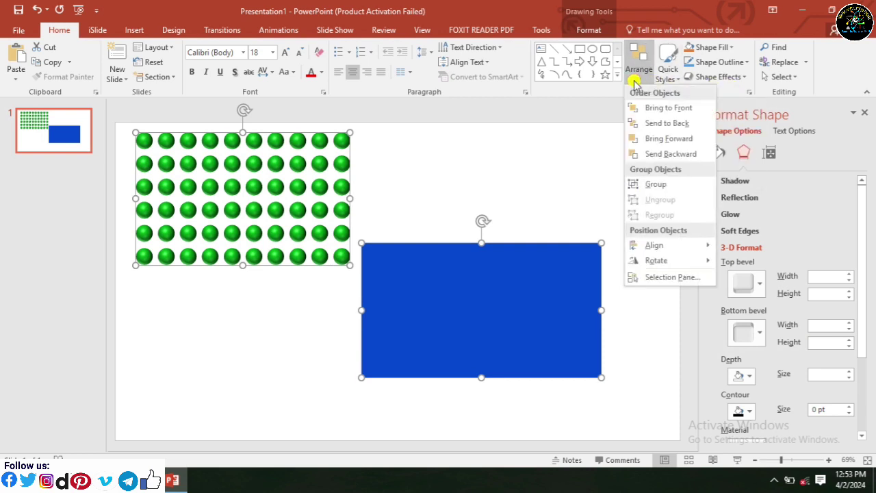
mouse_move(655, 245)
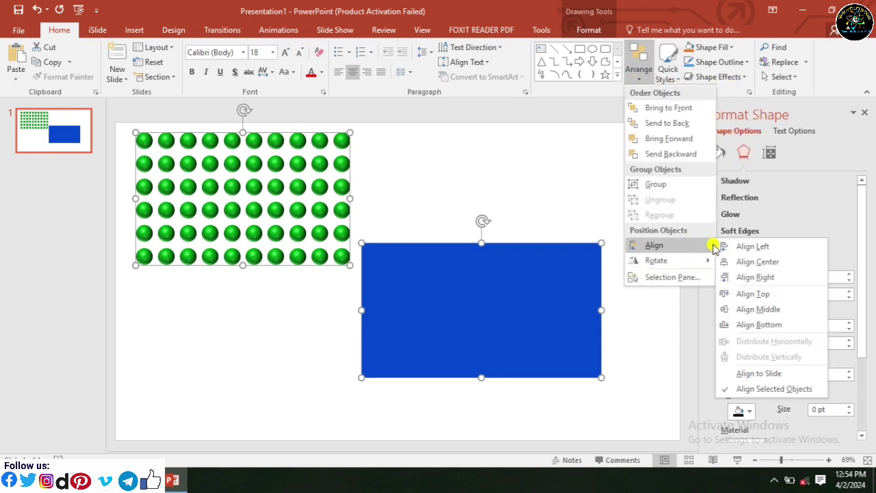
left_click(745, 263)
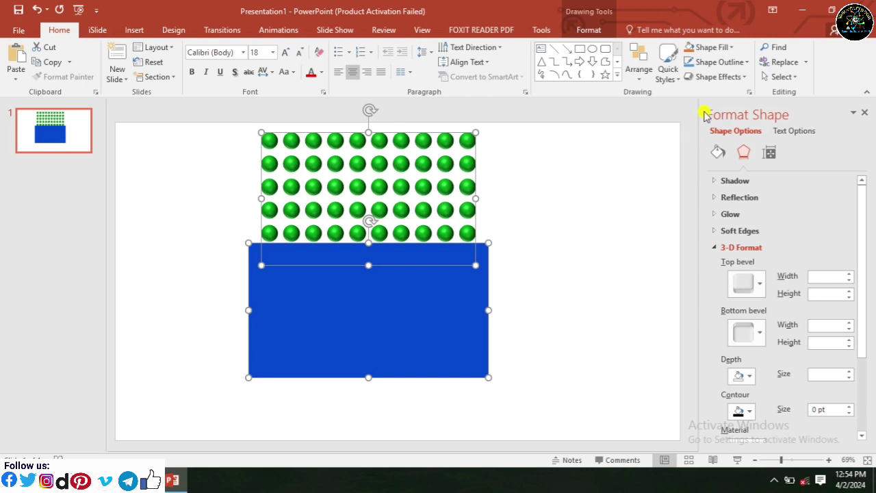
left_click(640, 71)
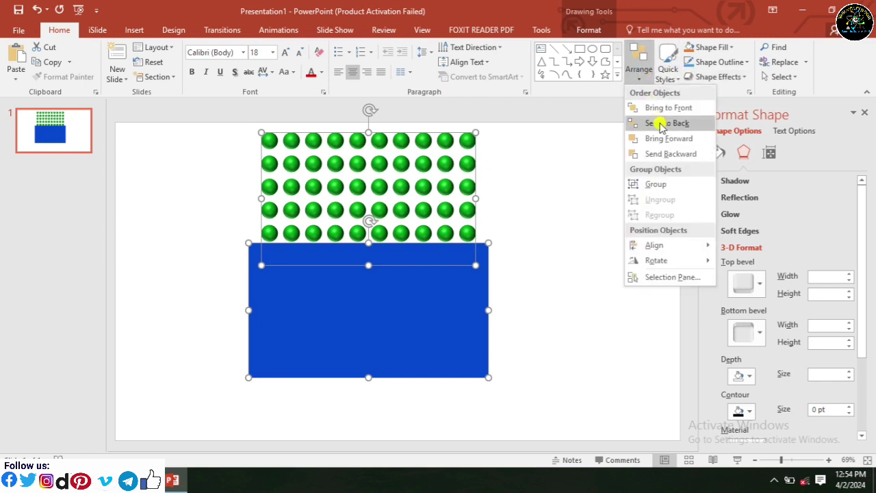
mouse_move(655, 245)
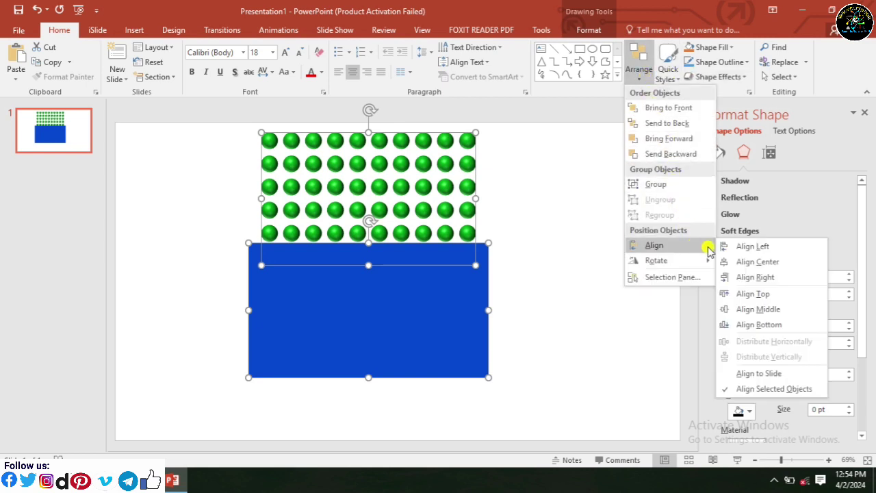
left_click(756, 309)
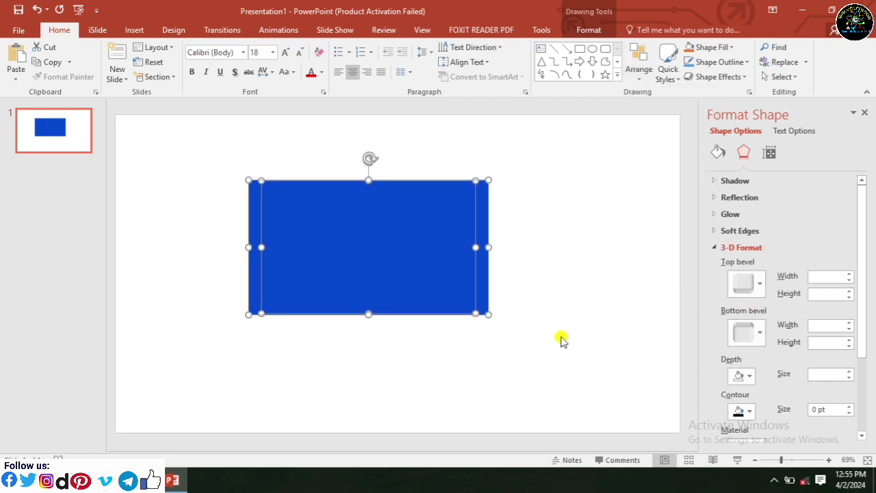
left_click(553, 317)
Step: Send the blue rectangle behind the green balls and enlarge it from both corners
left_click(398, 262)
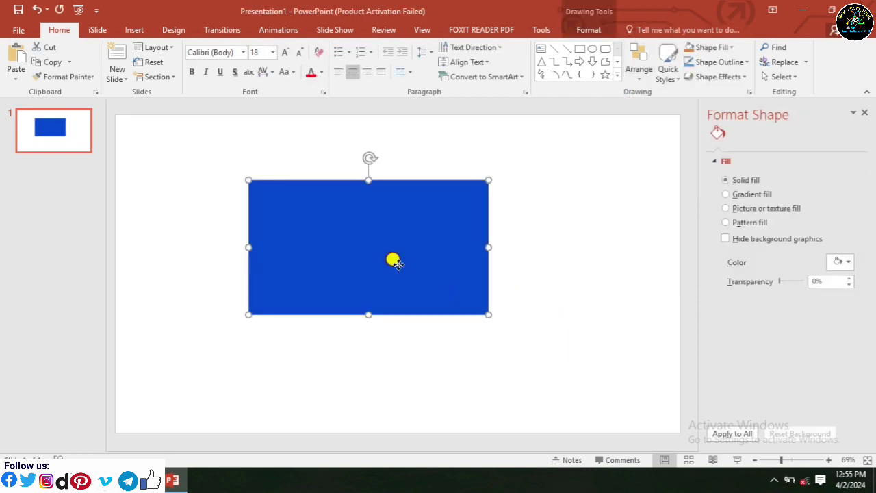
right_click(399, 266)
mouse_move(443, 159)
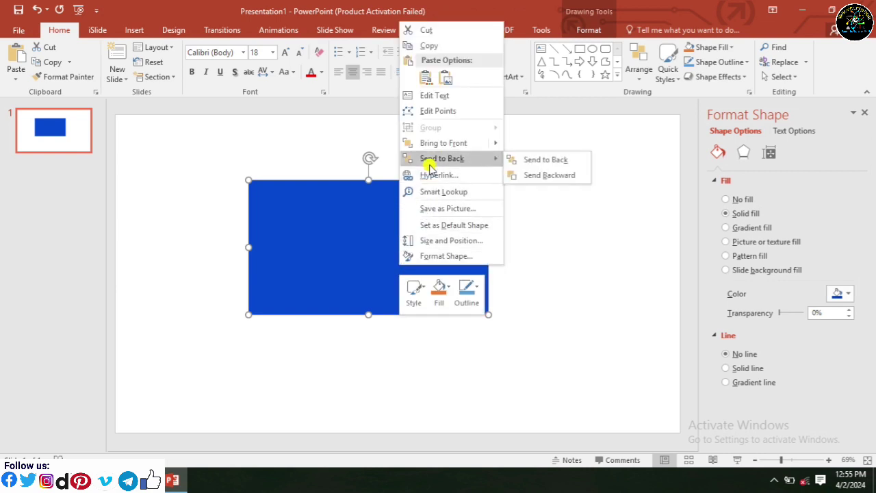
left_click(524, 158)
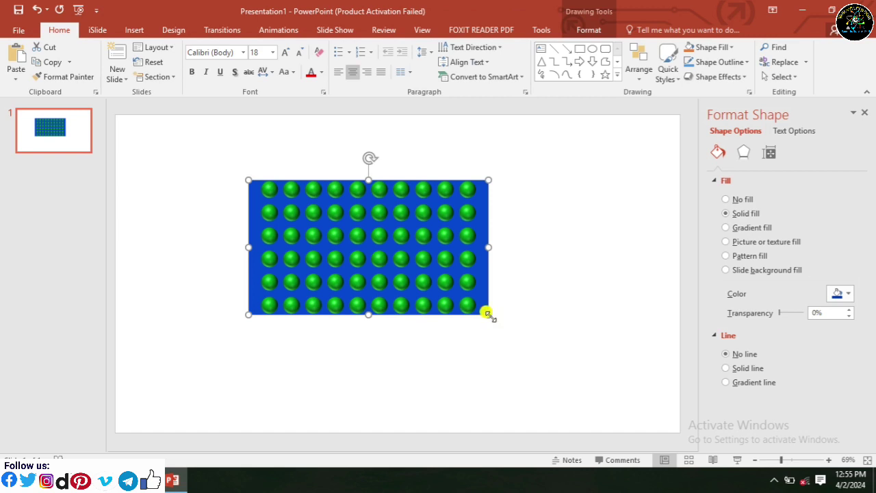
left_click_drag(489, 314, 498, 327)
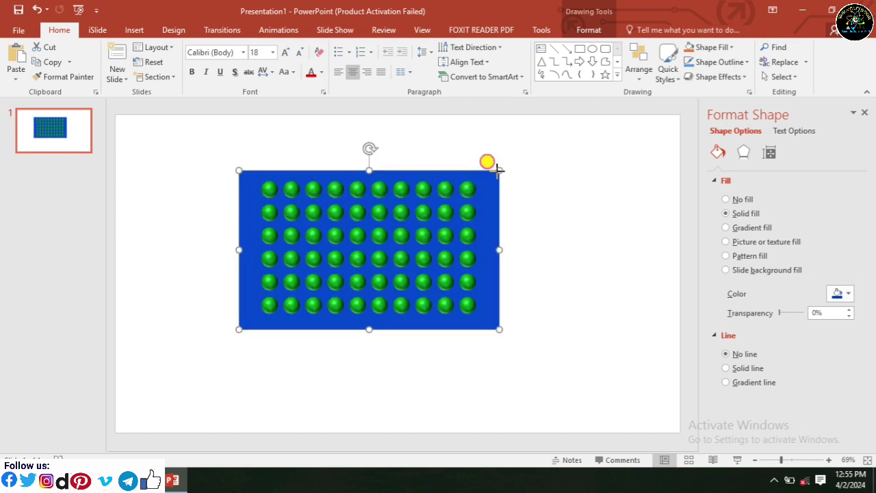
left_click_drag(499, 168, 499, 169)
Step: Select the rectangle and balls together and group them into one tray
left_click(545, 221)
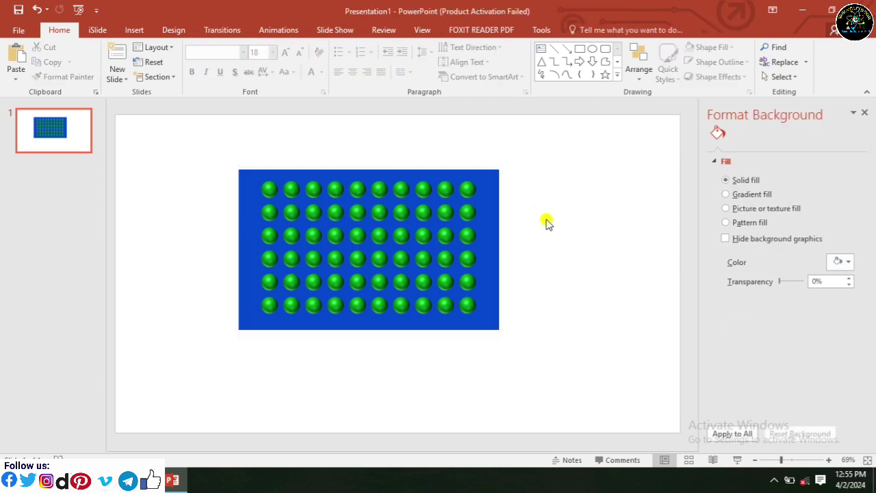
left_click_drag(580, 342, 198, 168)
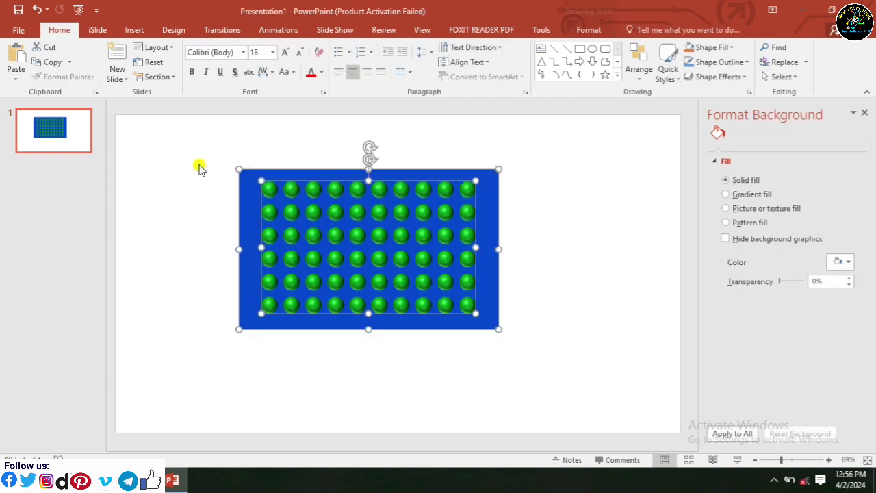
left_click(647, 80)
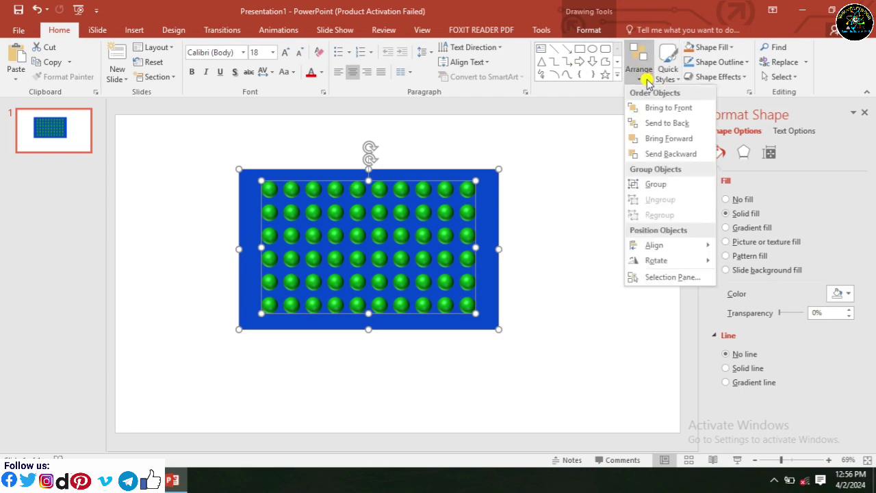
left_click(659, 190)
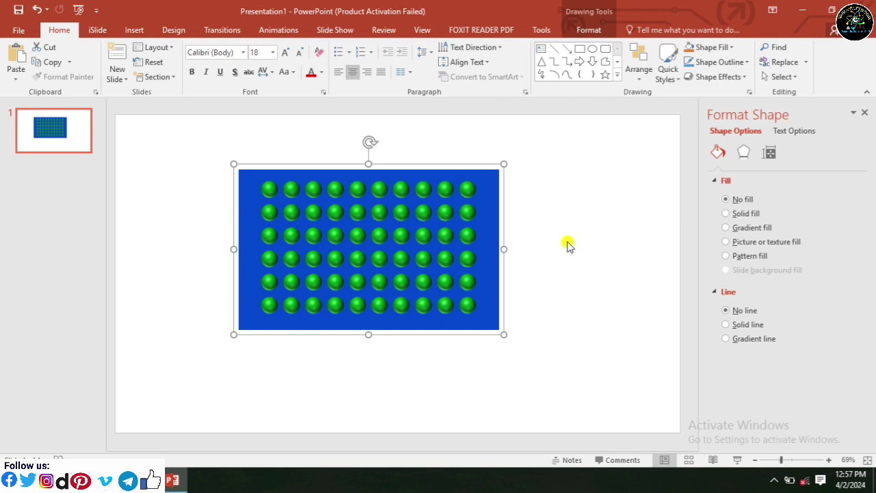
Step: Apply a parallel 3-D rotation preset to the grouped tray
left_click(743, 152)
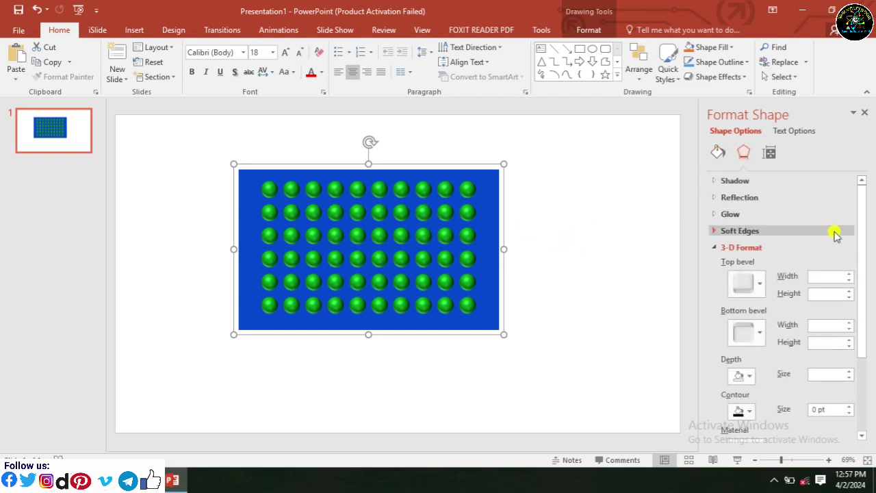
left_click_drag(861, 236, 856, 377)
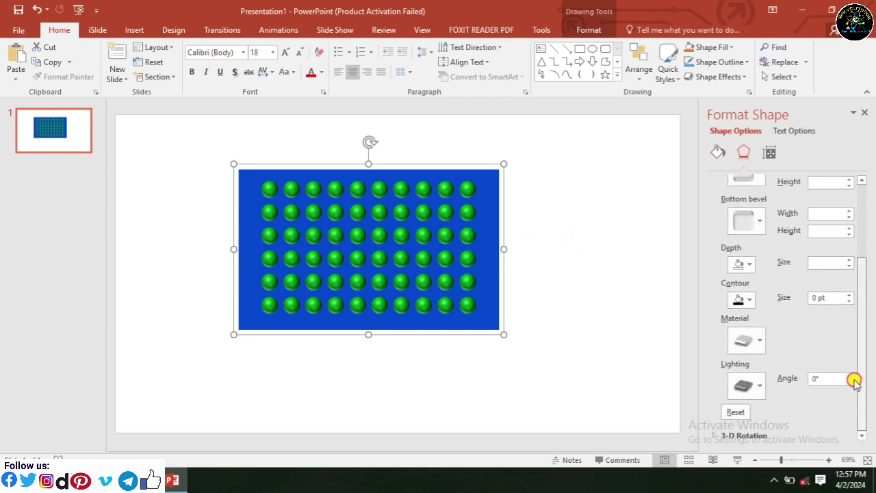
left_click(759, 437)
left_click_drag(863, 278, 862, 368)
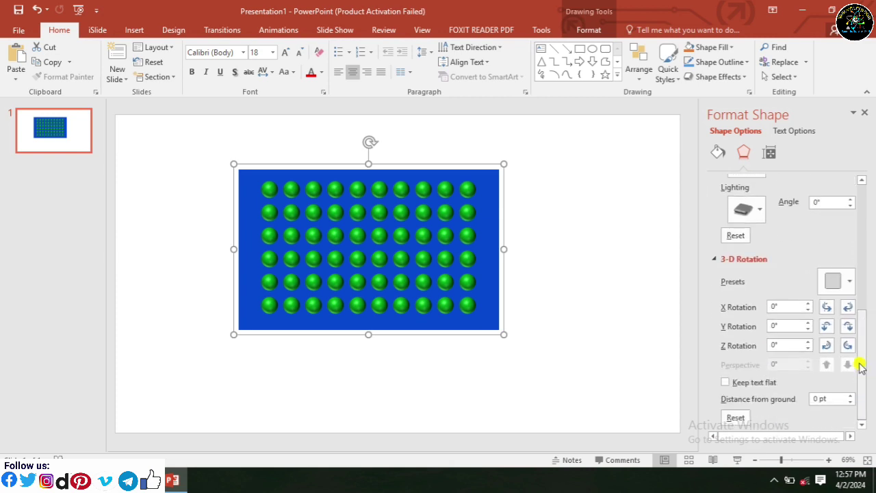
left_click(837, 281)
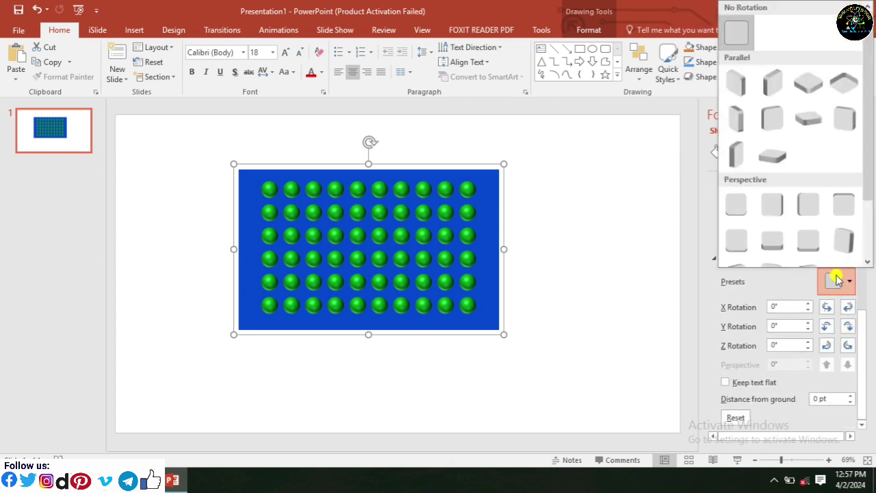
left_click(809, 127)
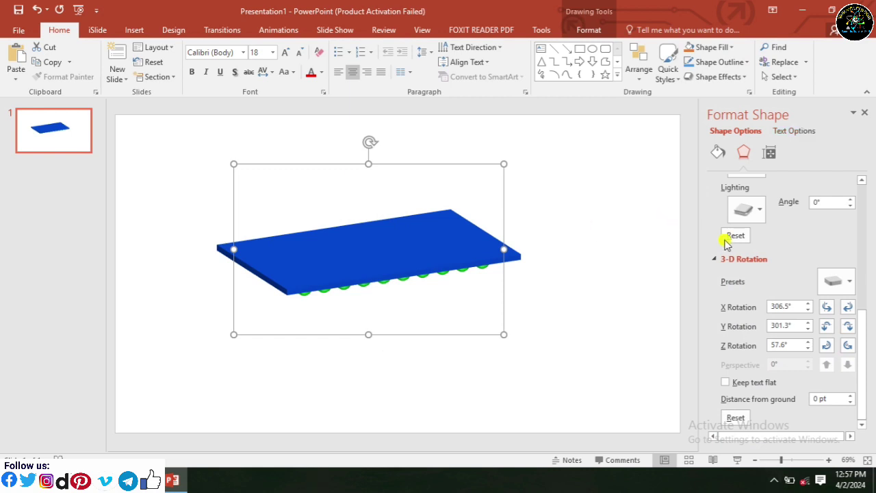
Step: Spin and tilt the tray with the X, Y and Z rotation nudges
left_click(828, 328)
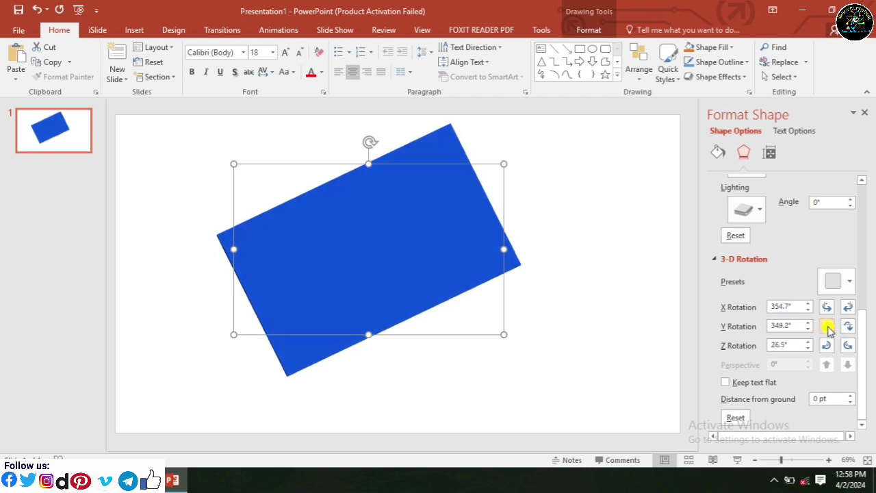
left_click(828, 328)
left_click(828, 328)
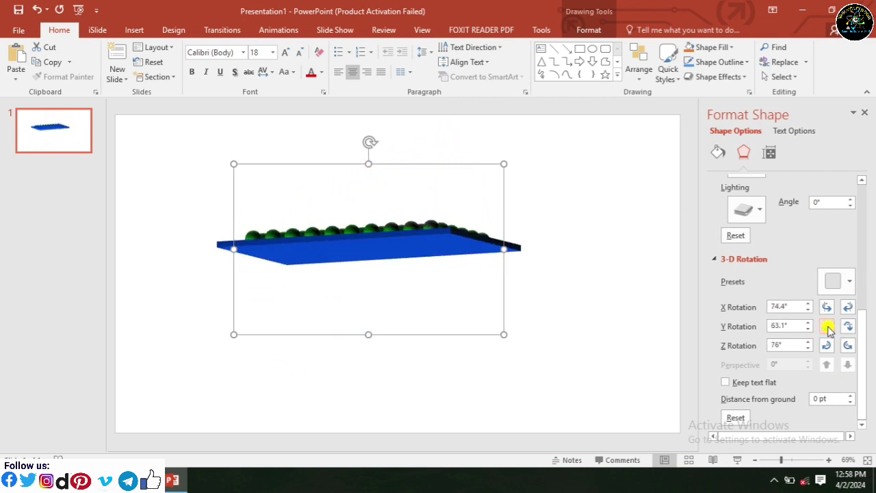
left_click(828, 328)
left_click(828, 328)
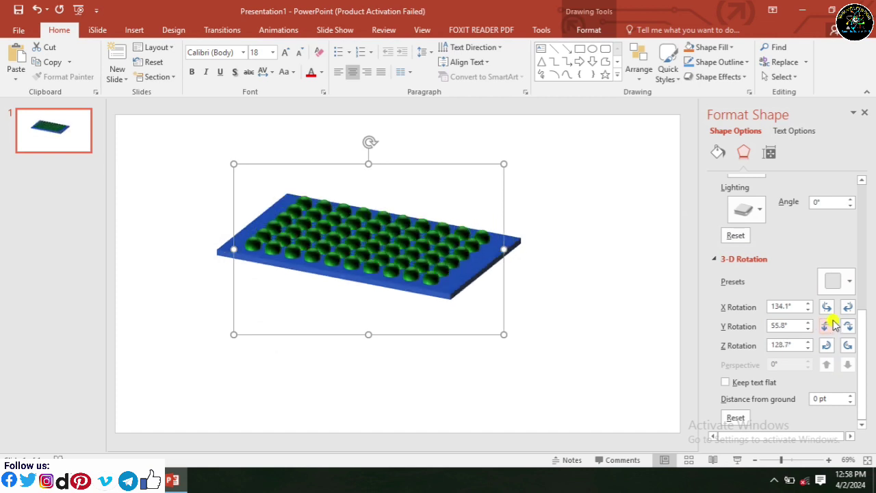
left_click(828, 309)
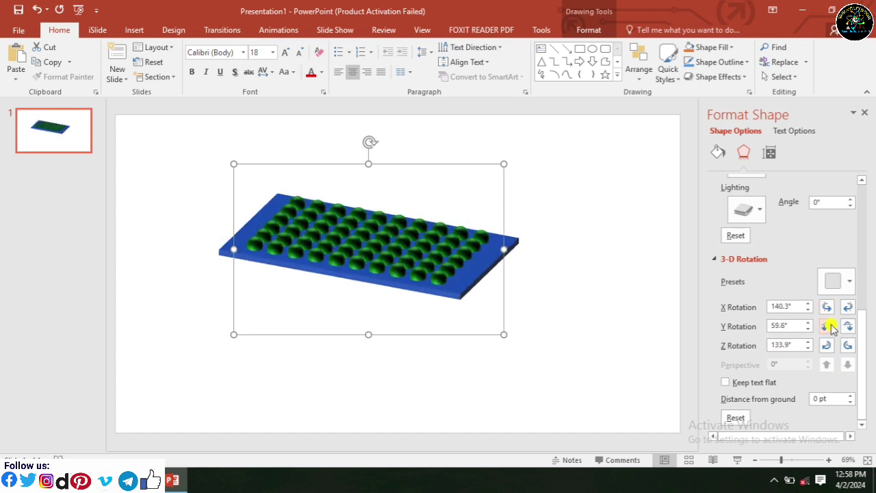
left_click(849, 327)
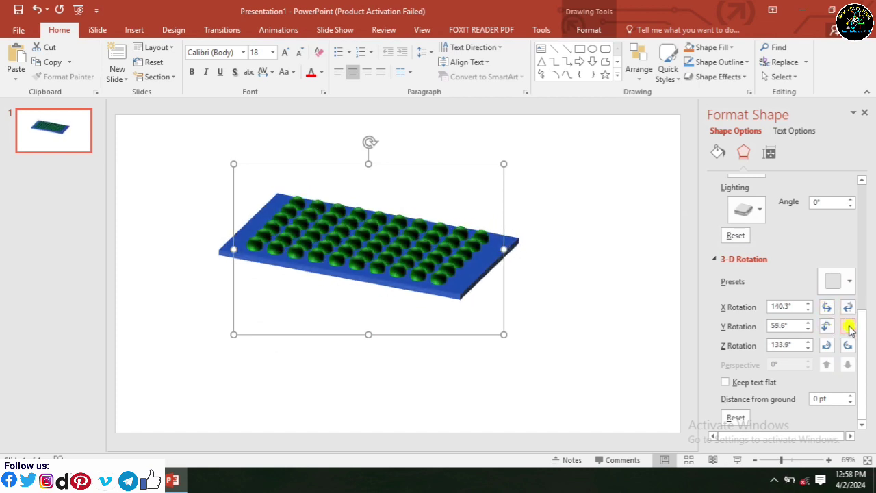
left_click(848, 328)
left_click(848, 328)
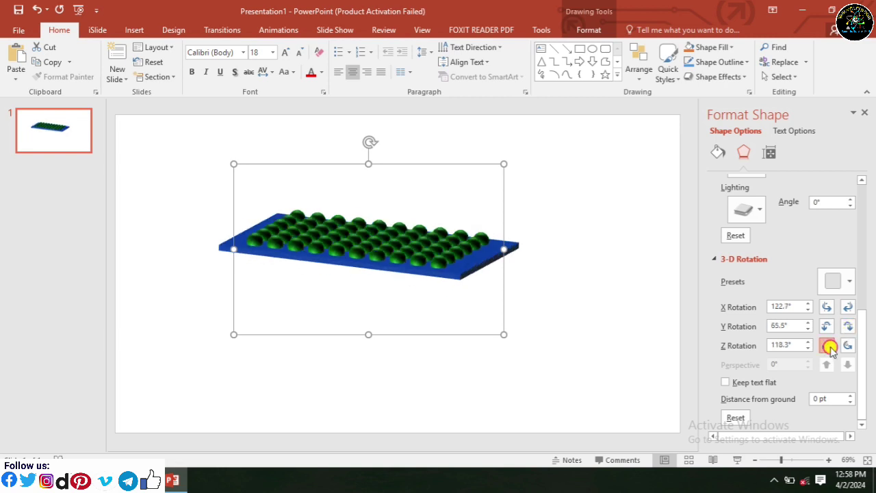
left_click(829, 347)
left_click(845, 347)
left_click(845, 347)
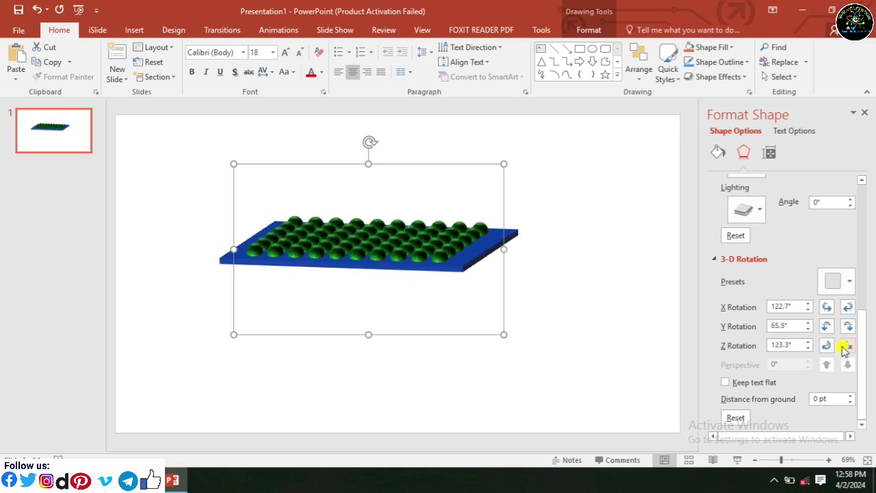
left_click(849, 310)
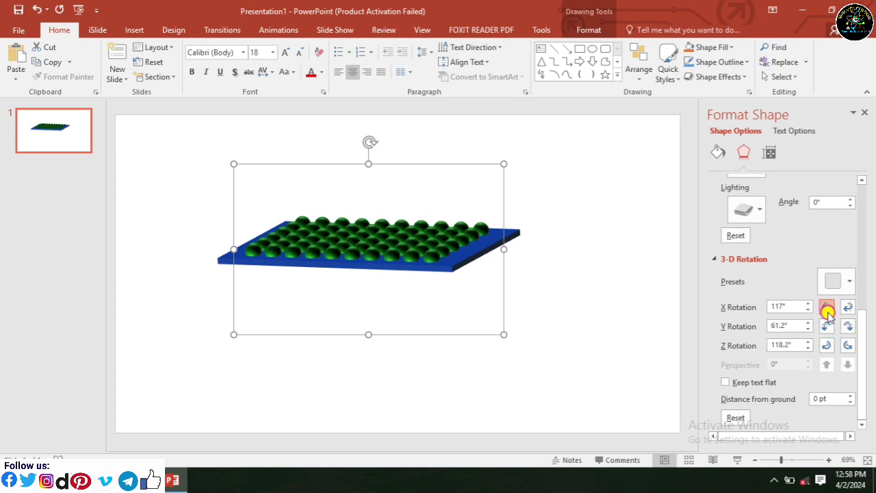
left_click(828, 313)
left_click(828, 312)
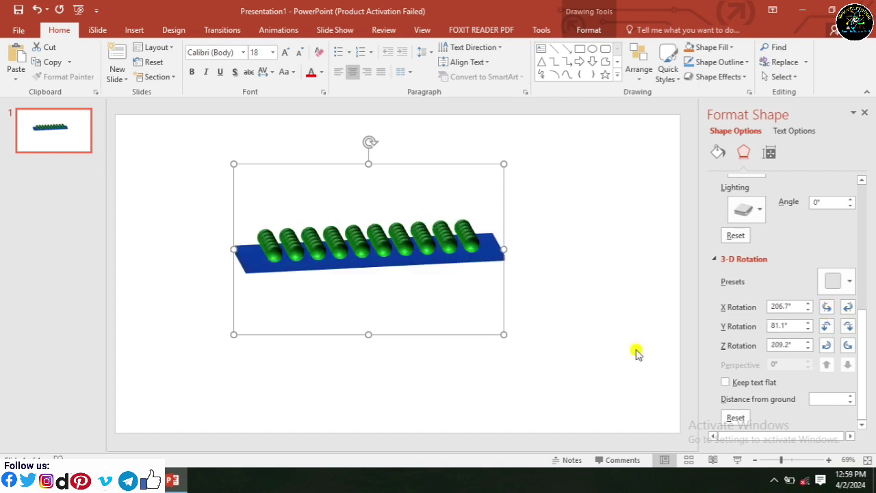
Step: Reapply a parallel preset, then tilt the tray upward until the sphere grid shows
left_click(849, 281)
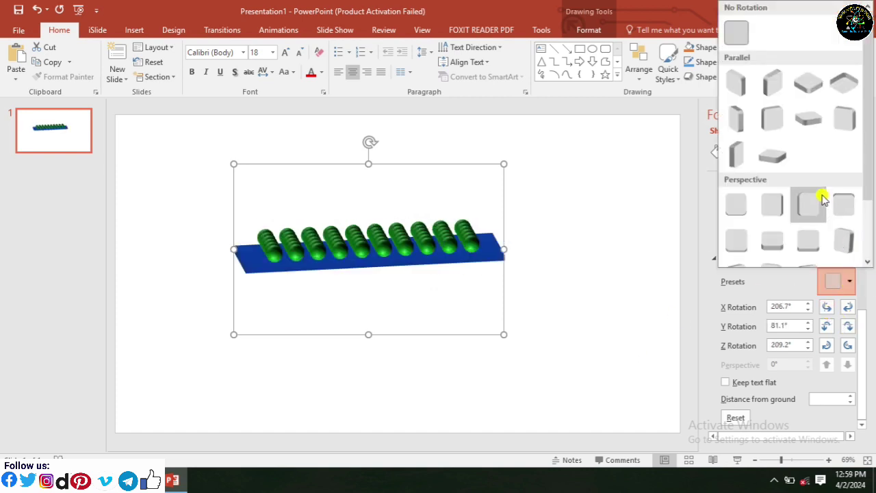
left_click(779, 165)
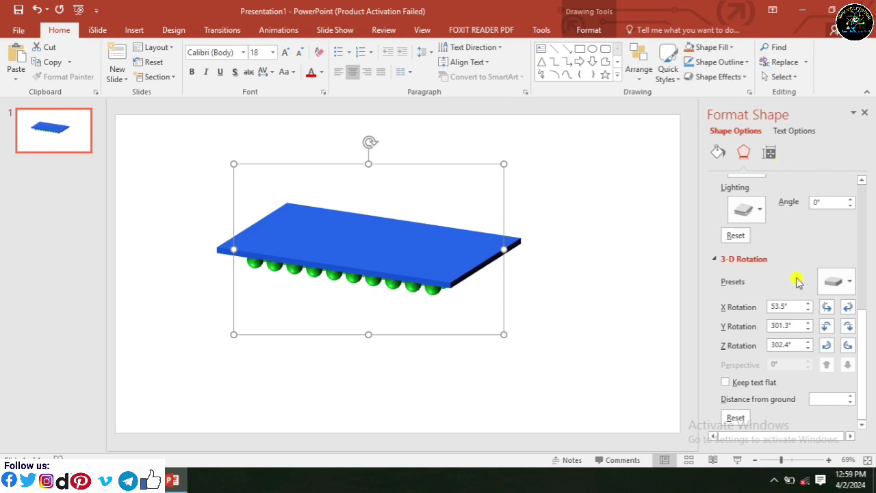
left_click(828, 331)
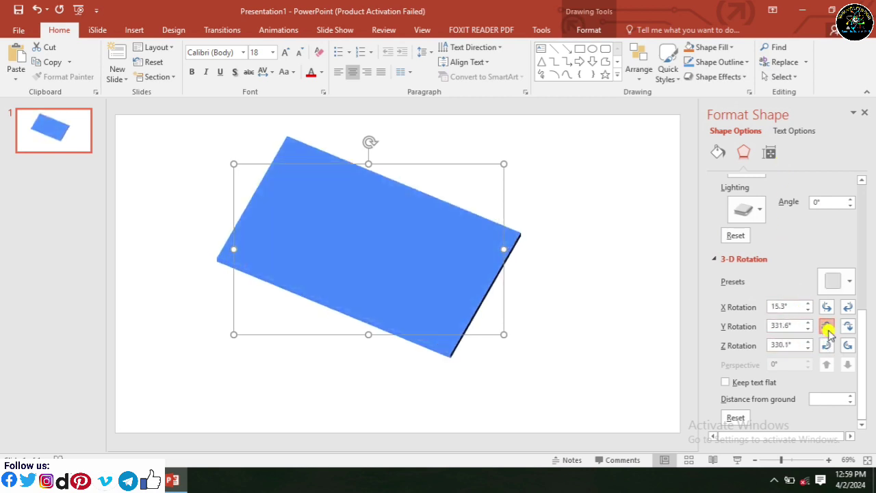
left_click(828, 331)
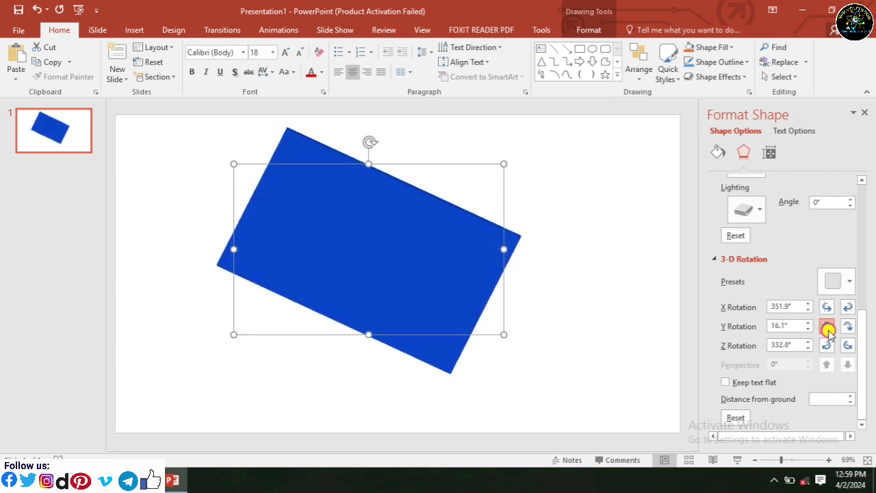
left_click(828, 331)
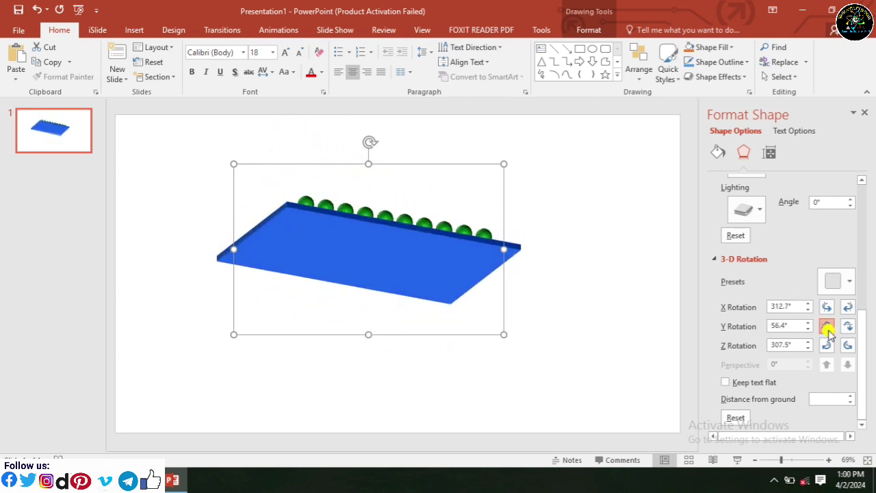
left_click(829, 330)
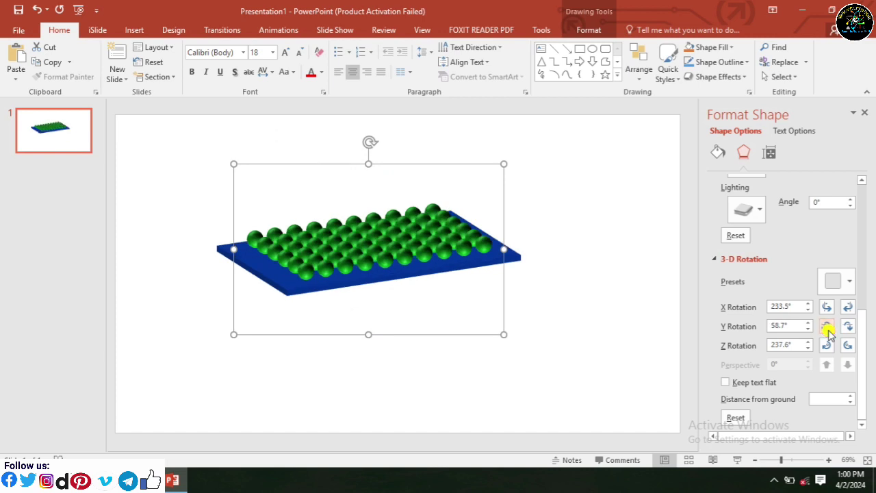
left_click(829, 331)
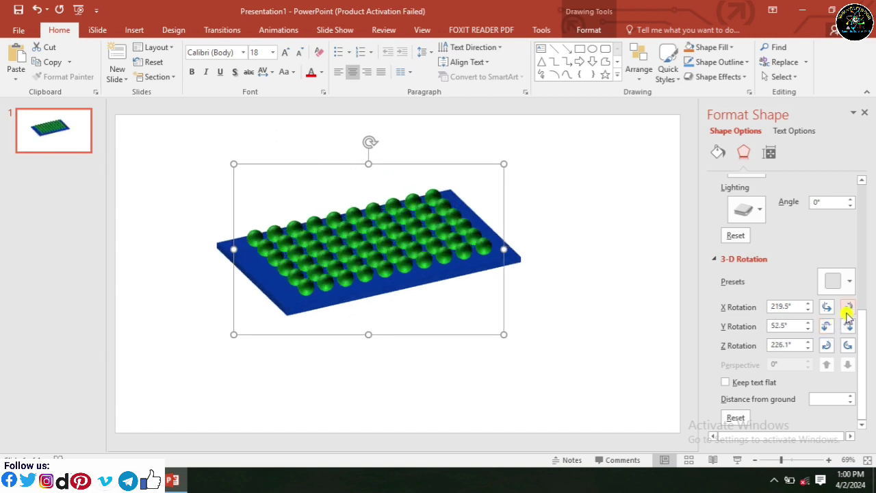
left_click(848, 310)
left_click(847, 323)
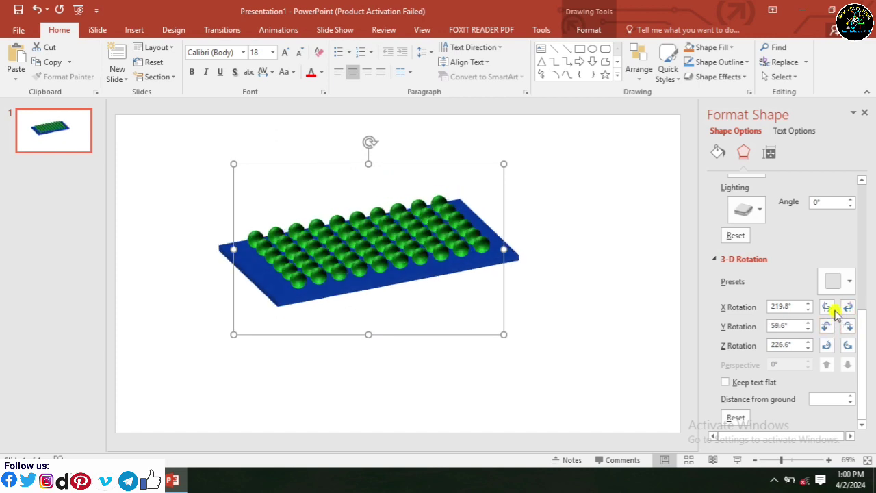
left_click(828, 308)
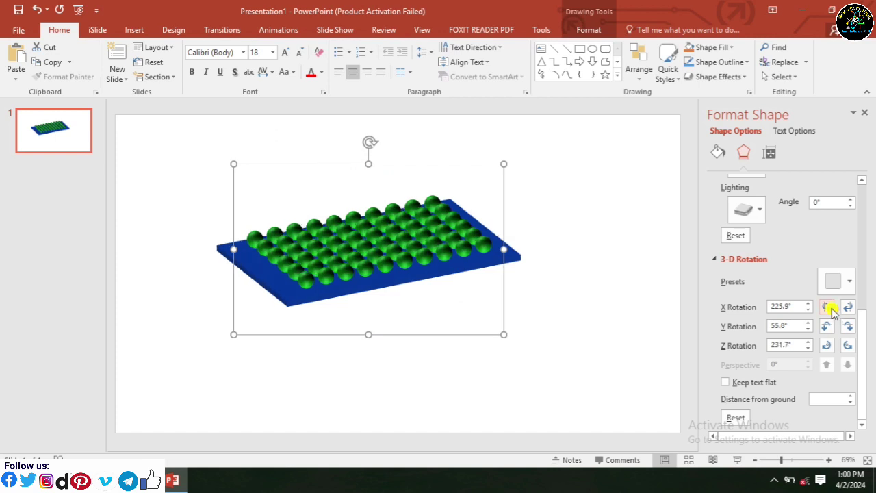
Step: Fine-tune the tray's rotation to X 233.1°, Y 59.1°, Z 242.7°
left_click(828, 327)
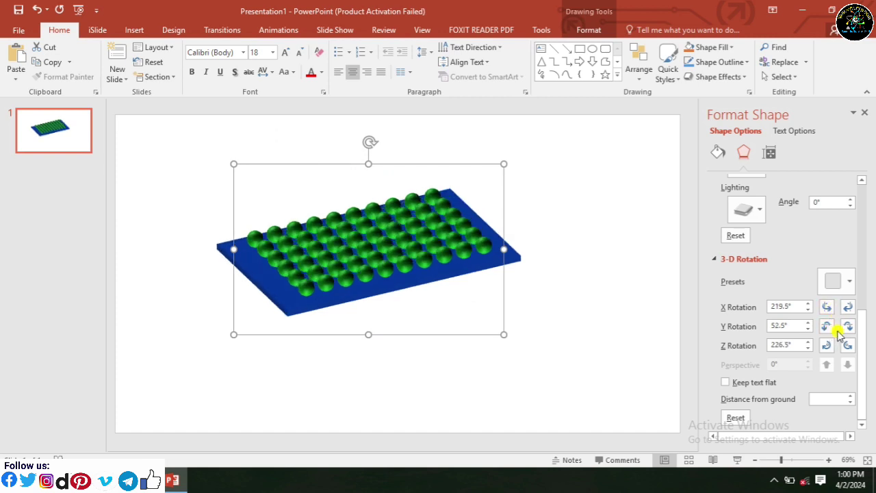
left_click(847, 327)
left_click(847, 328)
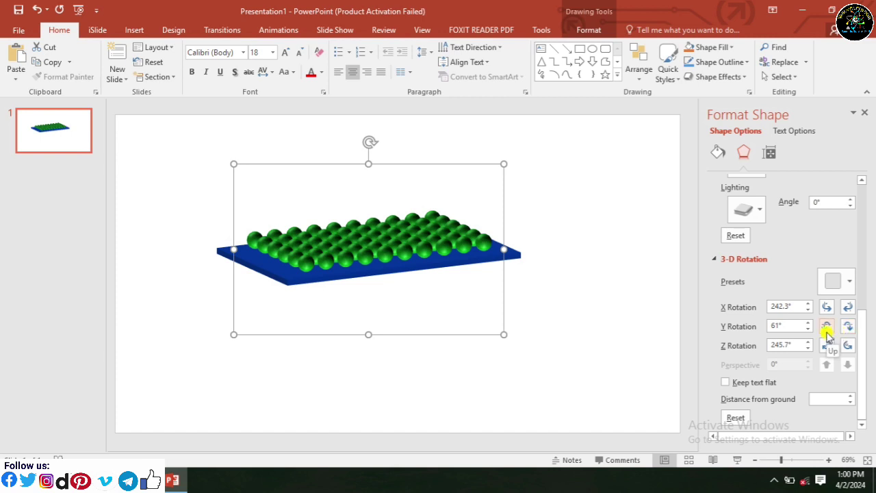
left_click(827, 328)
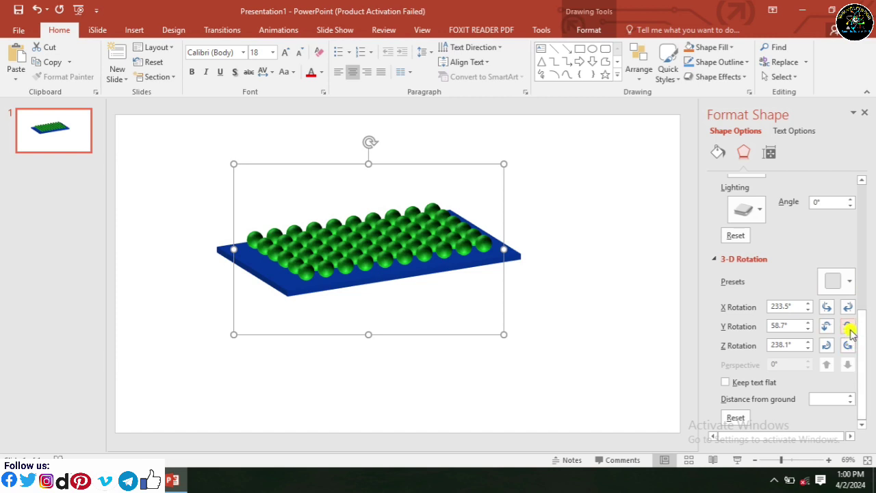
left_click(850, 328)
left_click(848, 345)
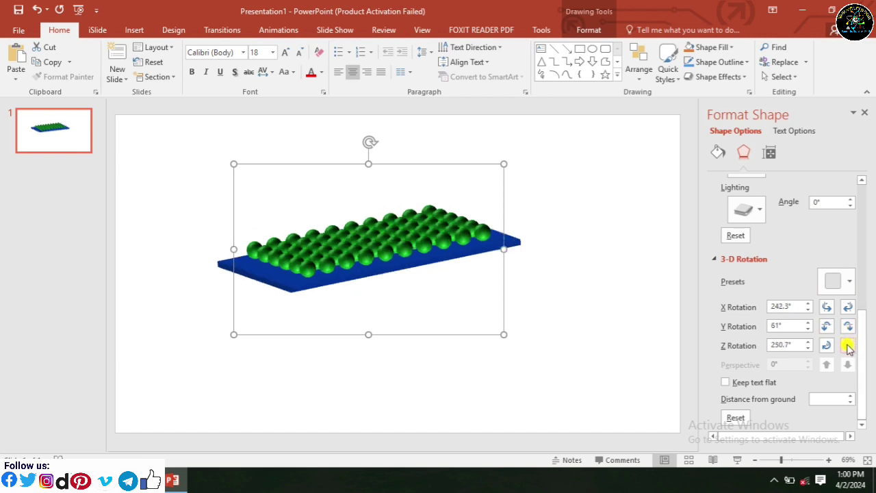
left_click(828, 345)
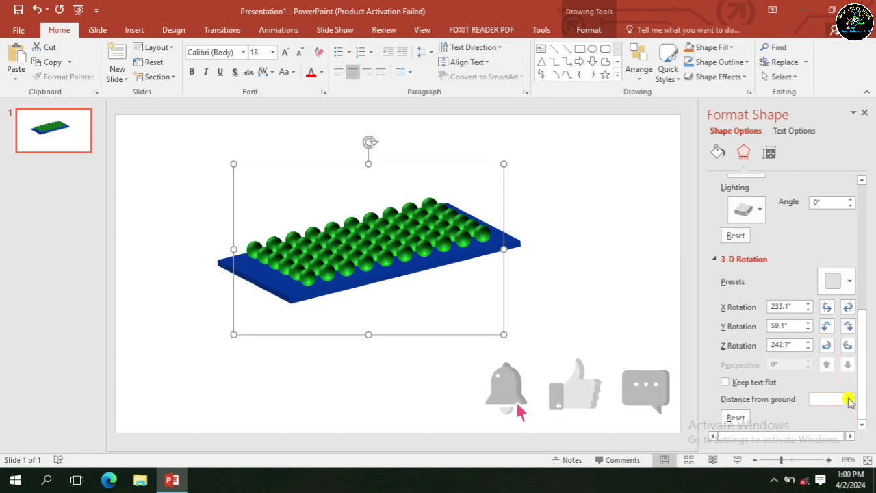
Step: Try lowering the tray's distance from ground by a few half-point steps
left_click(850, 396)
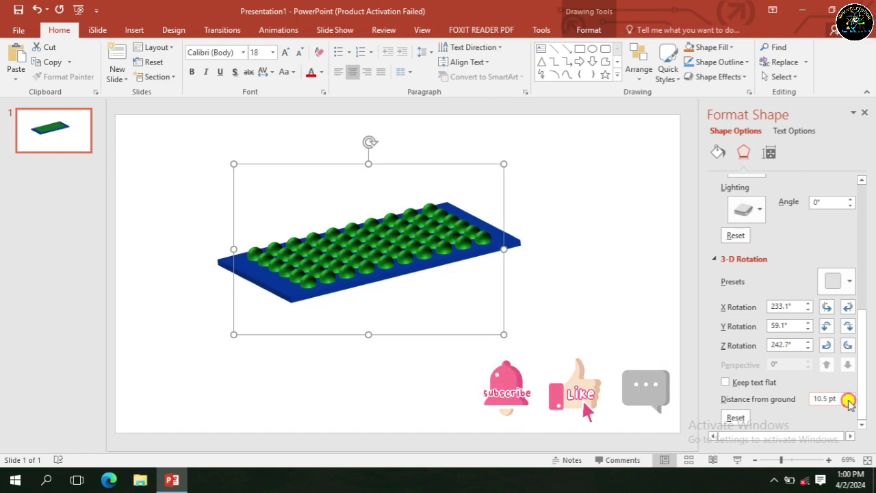
left_click(849, 403)
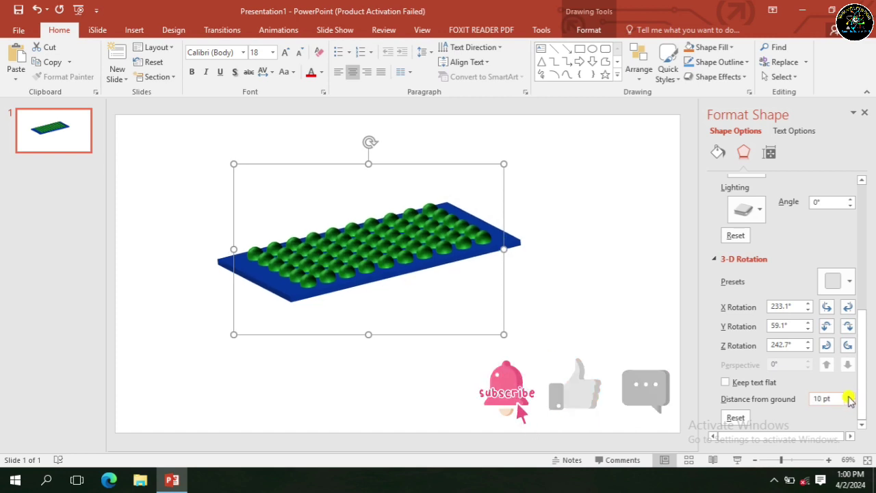
left_click(518, 246)
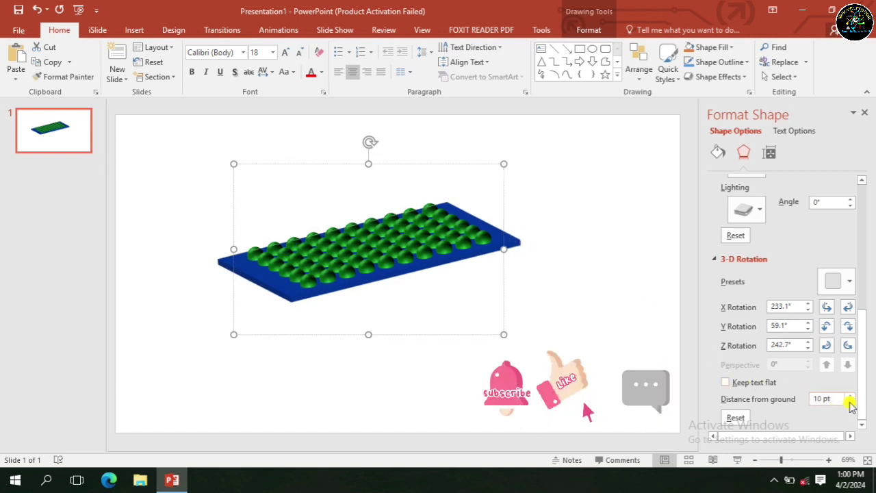
left_click(850, 402)
left_click(851, 402)
left_click(851, 402)
Step: Raise the distance from ground step by step to 26.5 pt
left_click(849, 396)
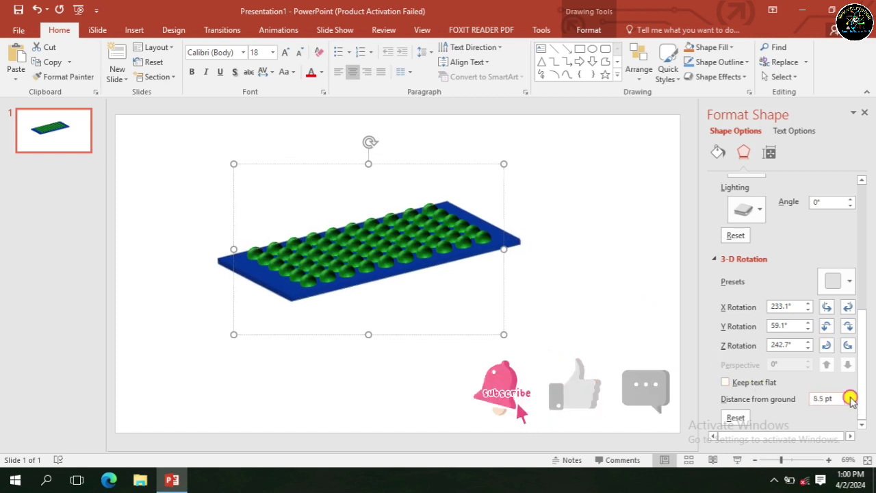
left_click(850, 396)
left_click(850, 396)
left_click(851, 397)
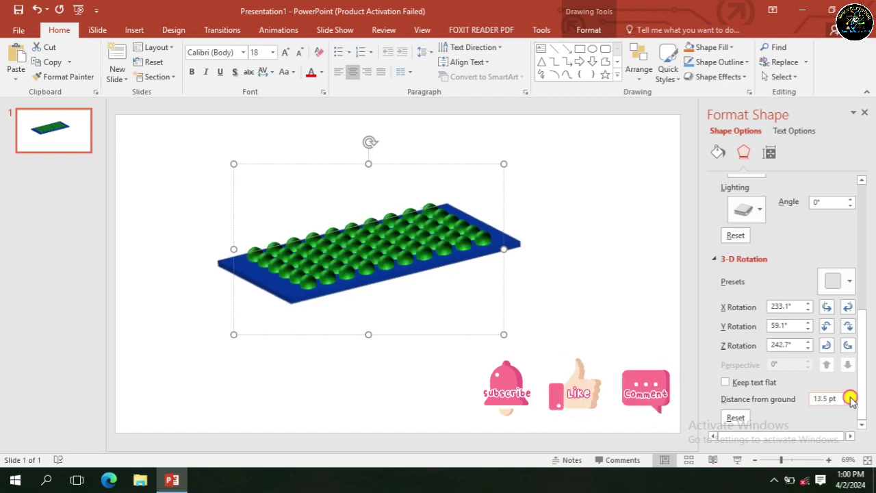
left_click(850, 396)
left_click(851, 397)
left_click(851, 397)
left_click(850, 396)
left_click(851, 397)
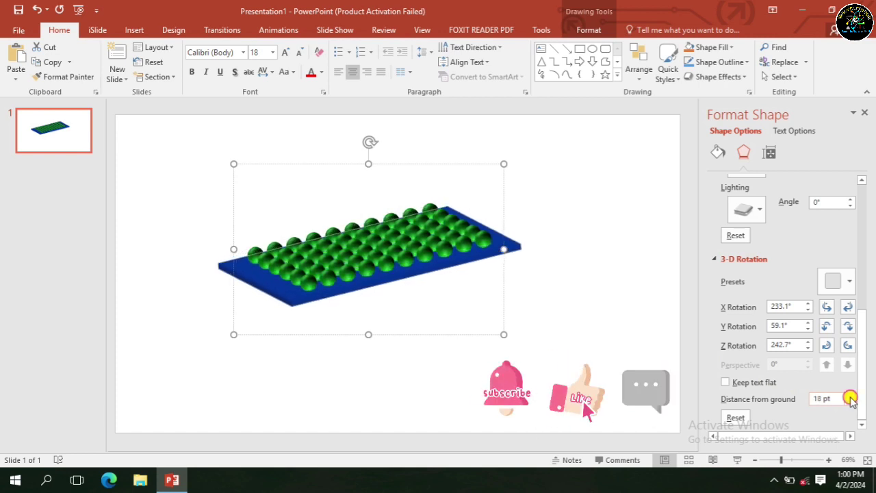
left_click(851, 397)
left_click(851, 396)
left_click(851, 397)
left_click(850, 397)
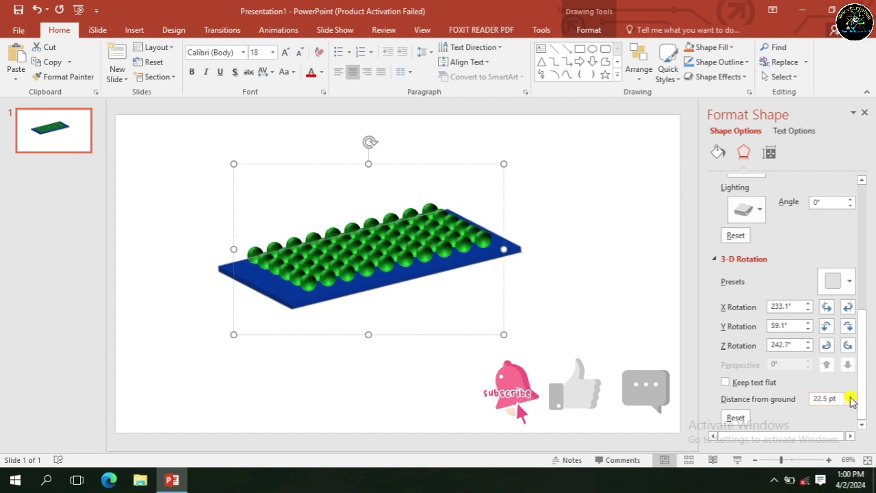
left_click(850, 397)
left_click(850, 397)
left_click(851, 396)
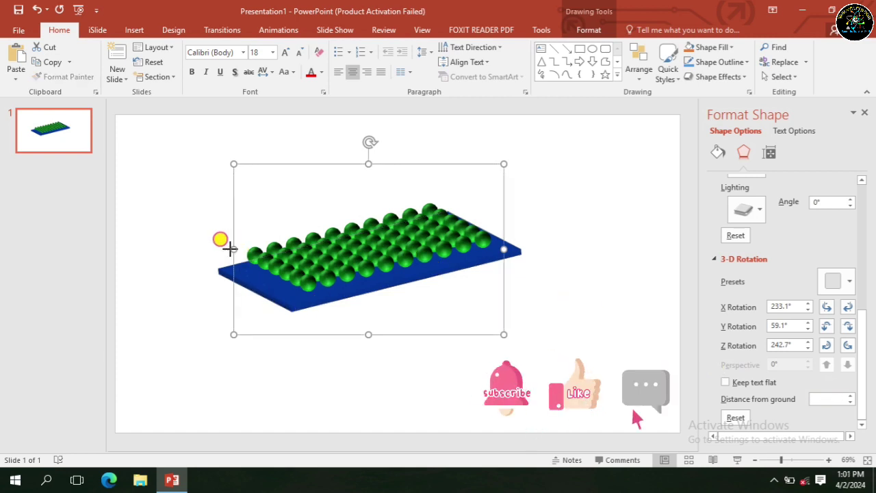
Step: Widen the tray slightly, move it up-left, and re-angle it to X 225°, Y 56.5°, Z 235.9°
left_click_drag(234, 250, 221, 249)
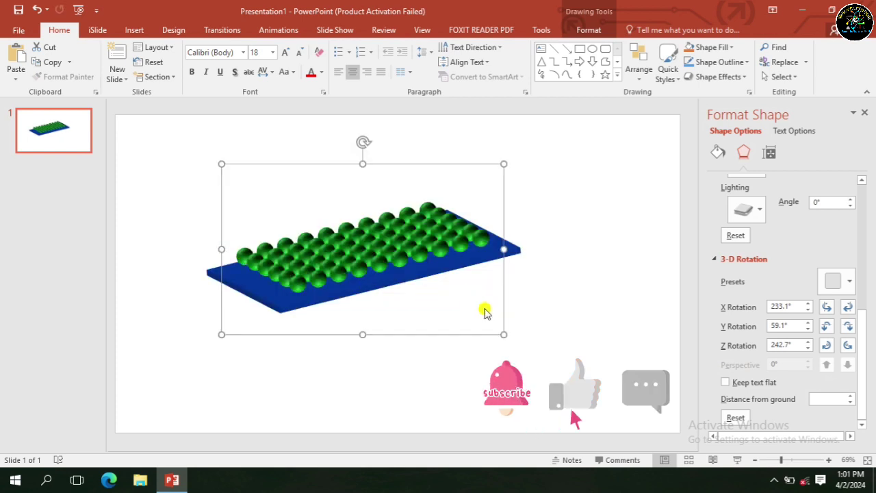
left_click_drag(443, 169, 377, 121)
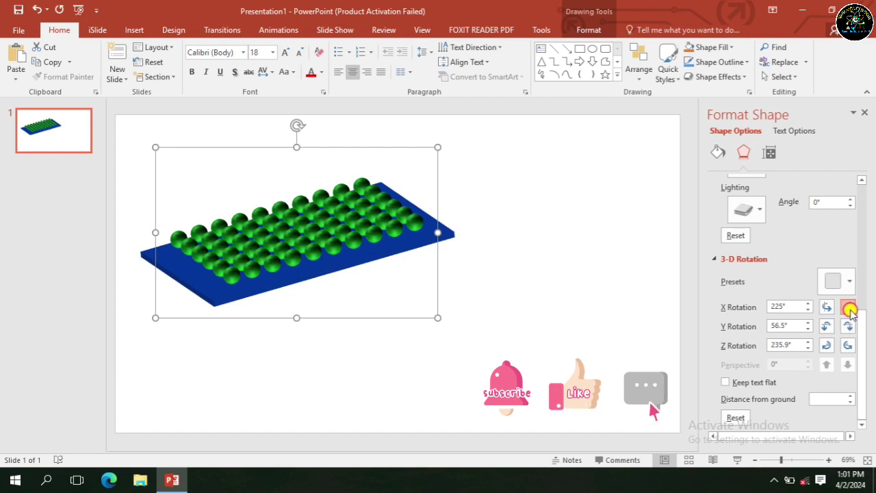
left_click(849, 309)
left_click(826, 310)
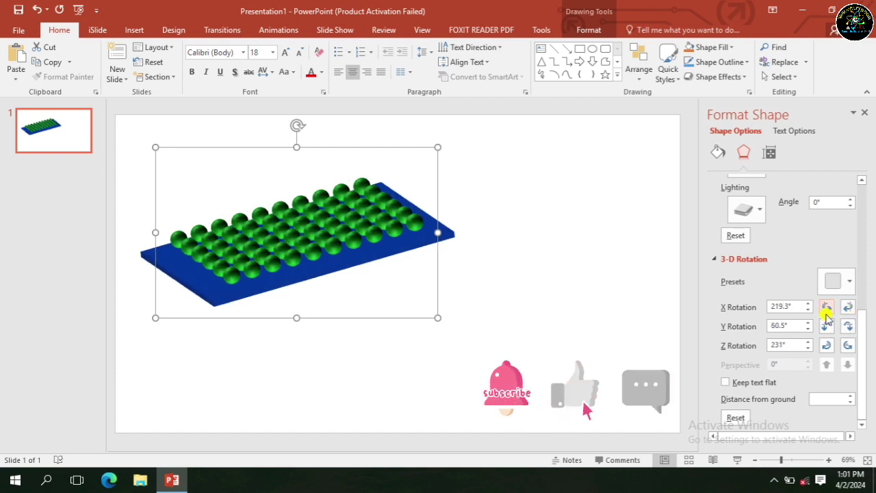
left_click(849, 350)
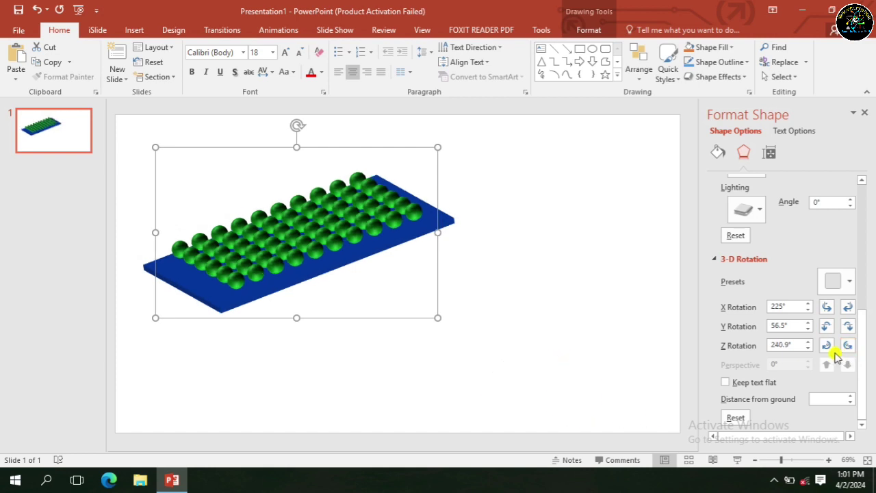
left_click(828, 347)
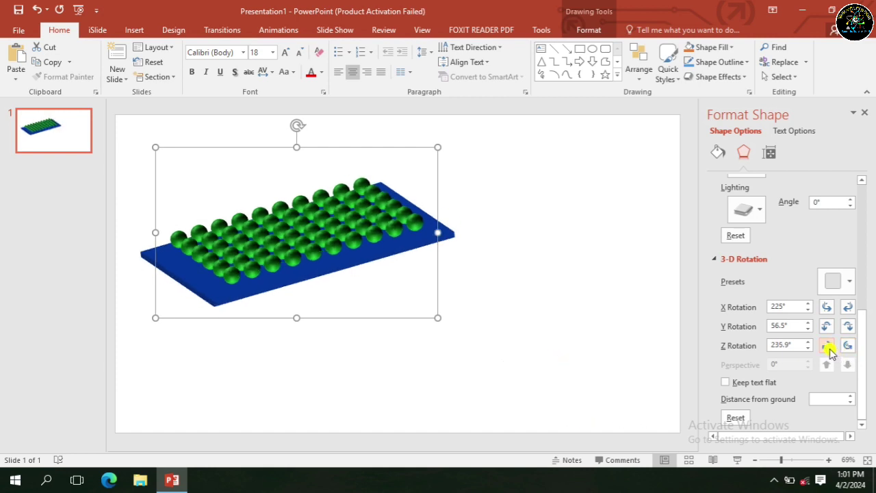
left_click(677, 278)
left_click(372, 254)
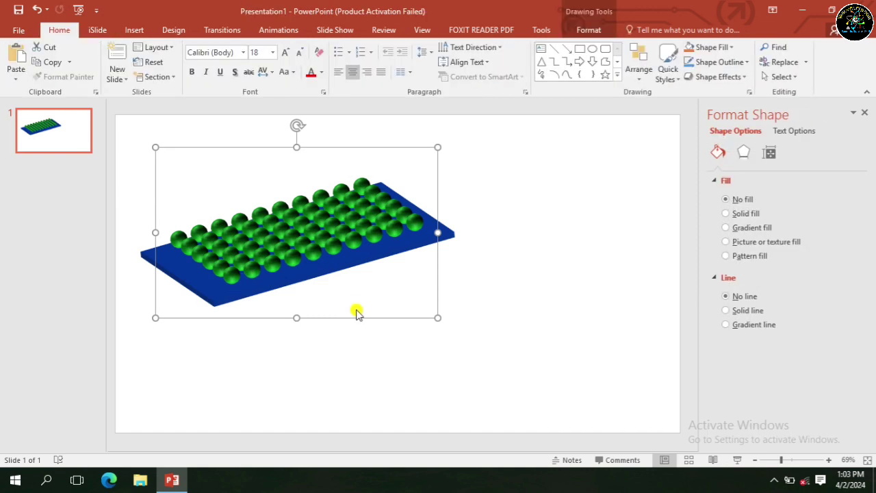
Step: Copy the grouped green-sphere tray and paste a duplicate onto the slide
left_click_drag(361, 322, 346, 286)
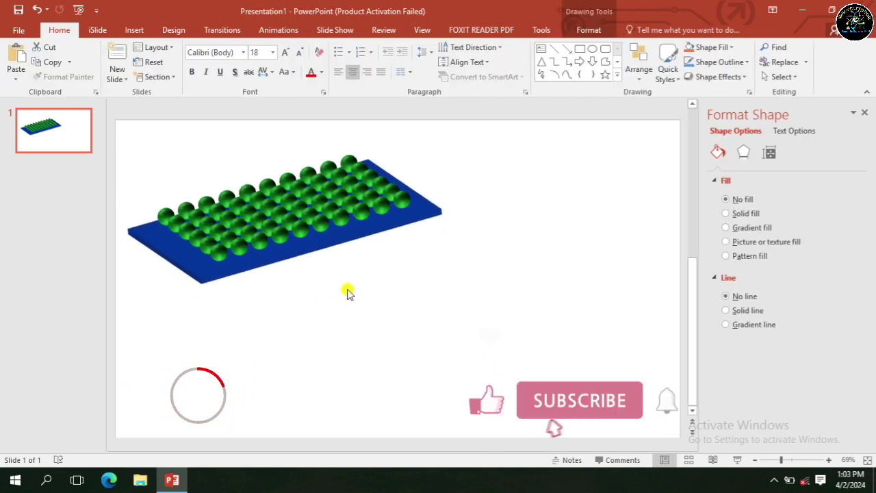
left_click(345, 292)
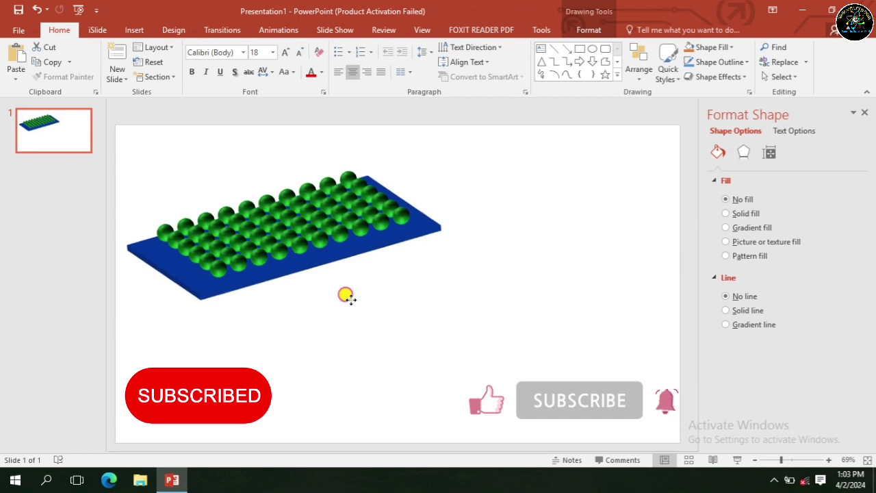
left_click(347, 288)
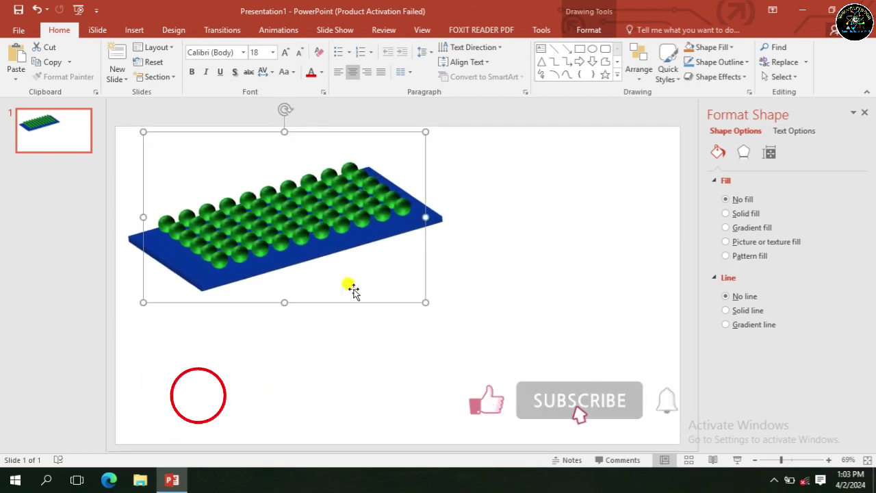
left_click(483, 276)
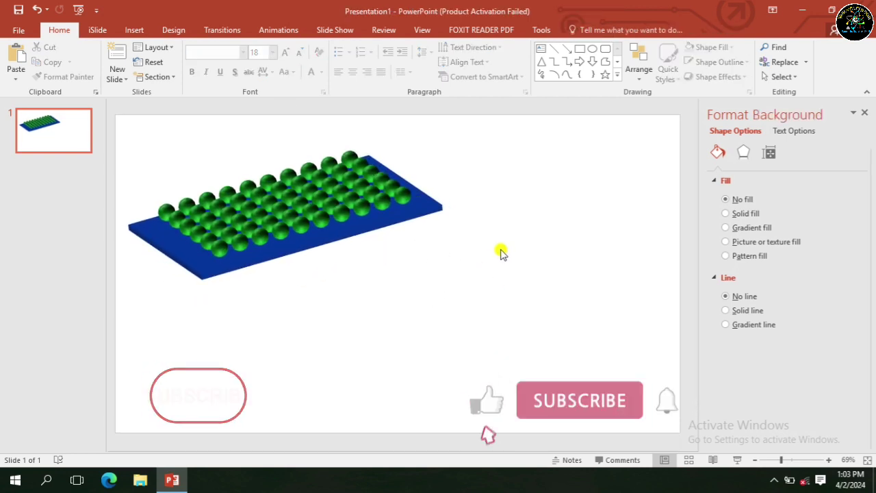
left_click(424, 213)
right_click(344, 299)
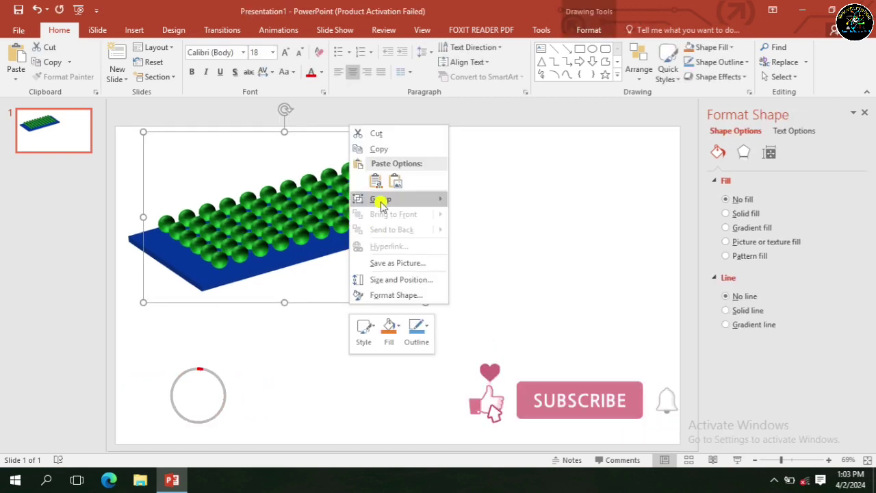
left_click(376, 154)
left_click(519, 299)
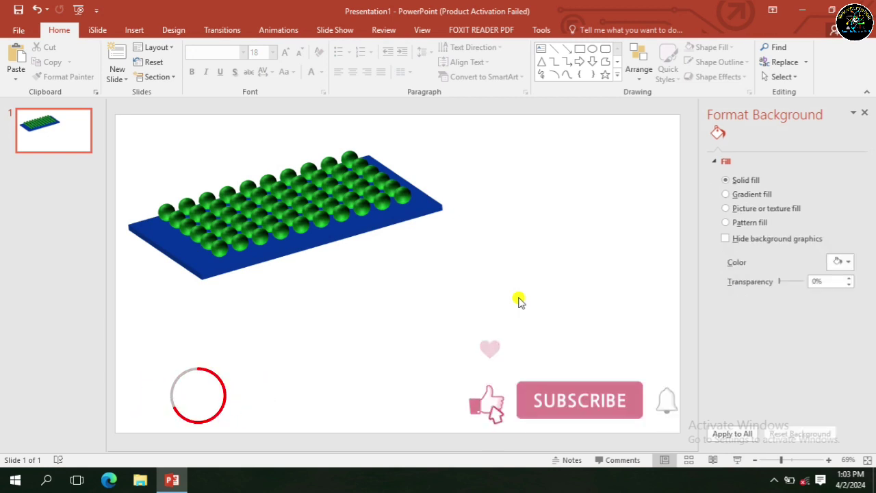
key("ctrl+v")
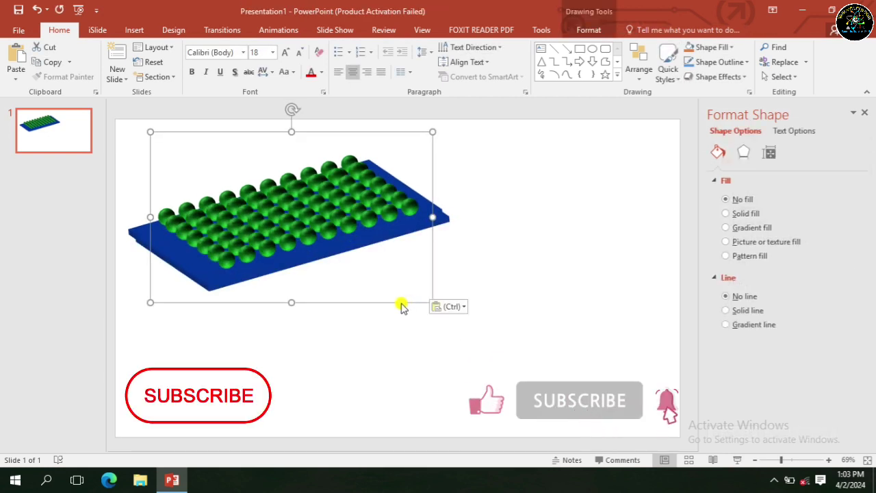
Step: Move the copy to the lower right and give its base a solid purple fill
mouse_move(391, 300)
left_mouse_down()
mouse_move(585, 375)
mouse_move(607, 373)
left_mouse_up()
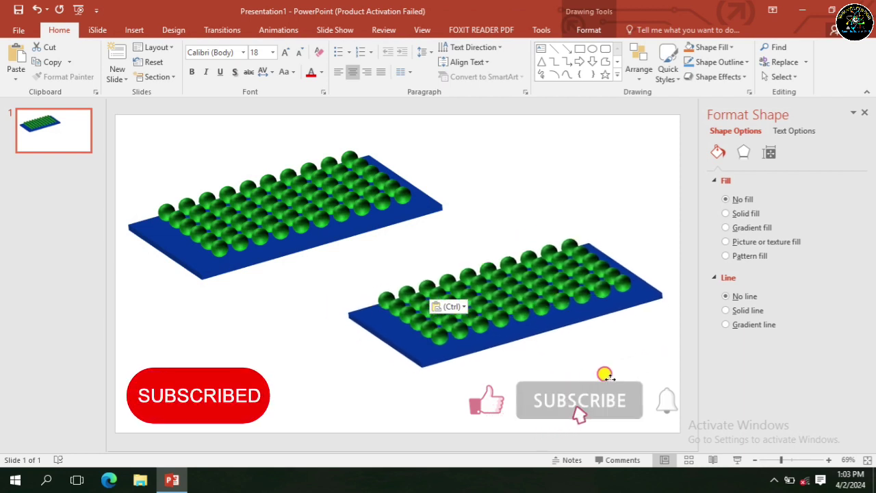
left_click(448, 357)
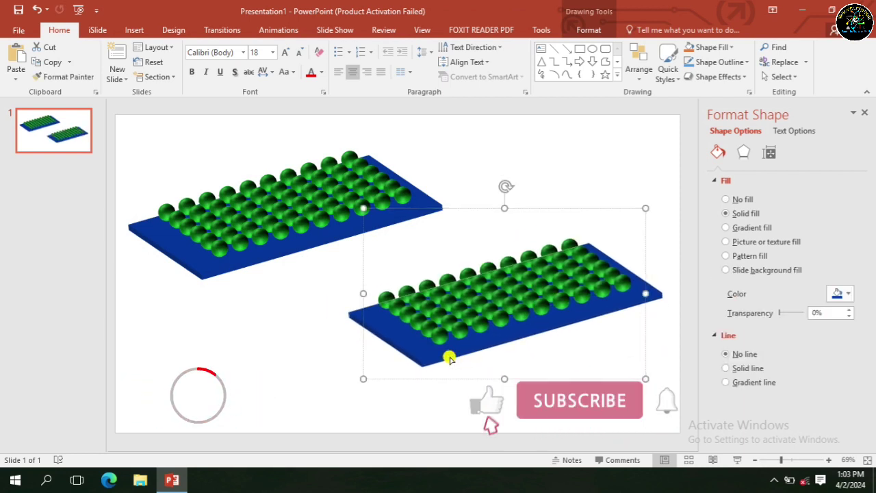
left_click(841, 293)
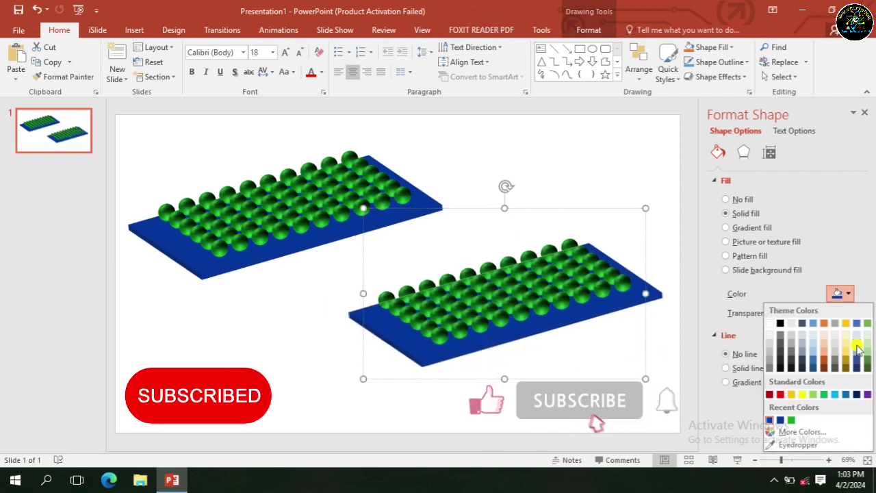
left_click(867, 395)
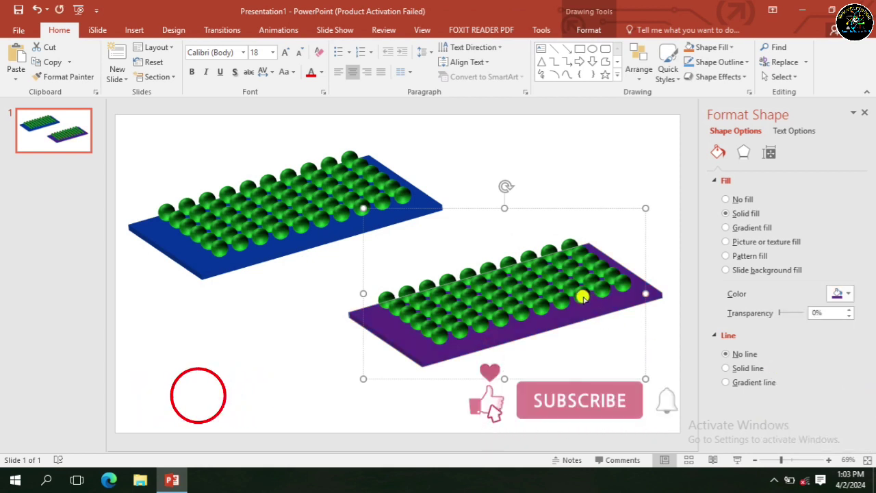
left_click(381, 279)
Step: Select the copy's spheres and recolour them light gray, then a darker gray
left_click(405, 297)
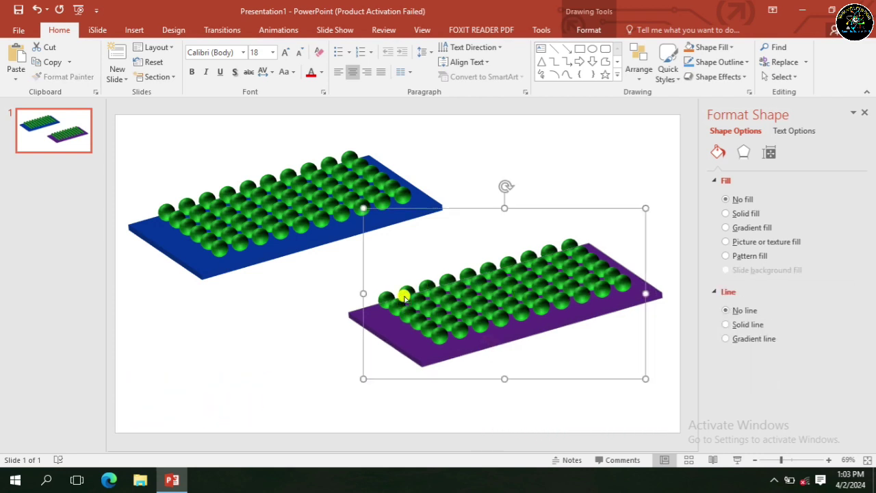
left_click(405, 297)
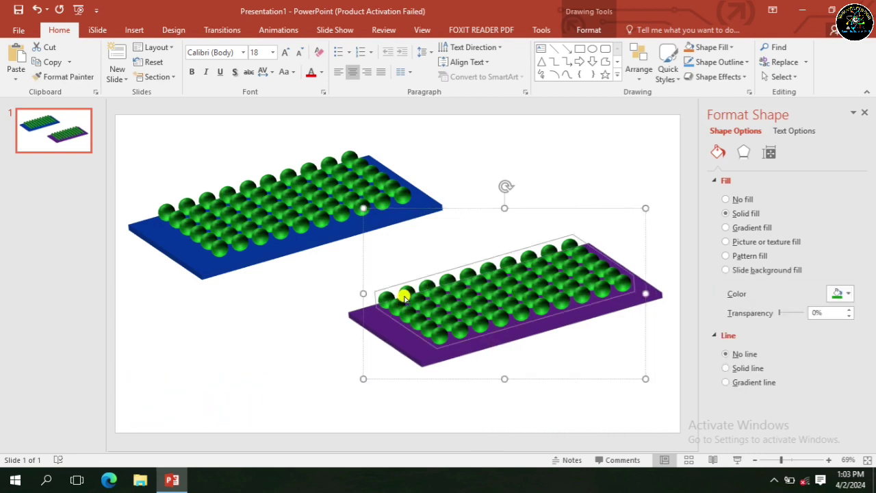
left_click(849, 294)
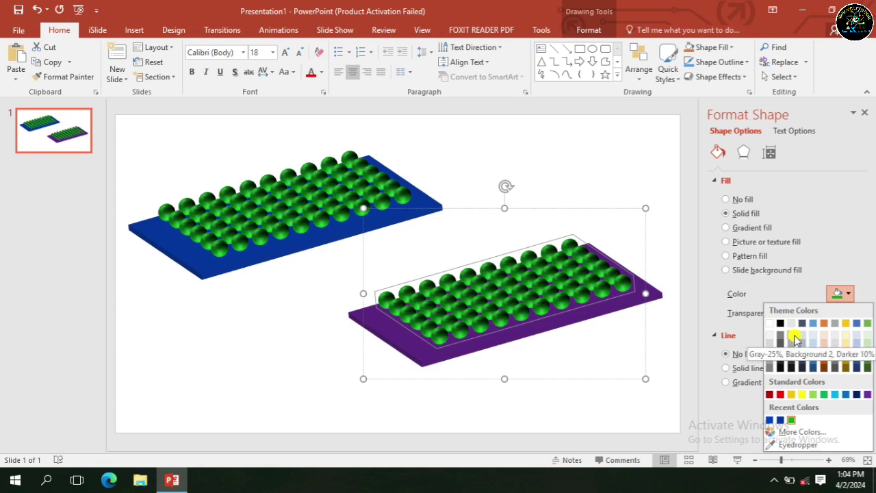
left_click(769, 344)
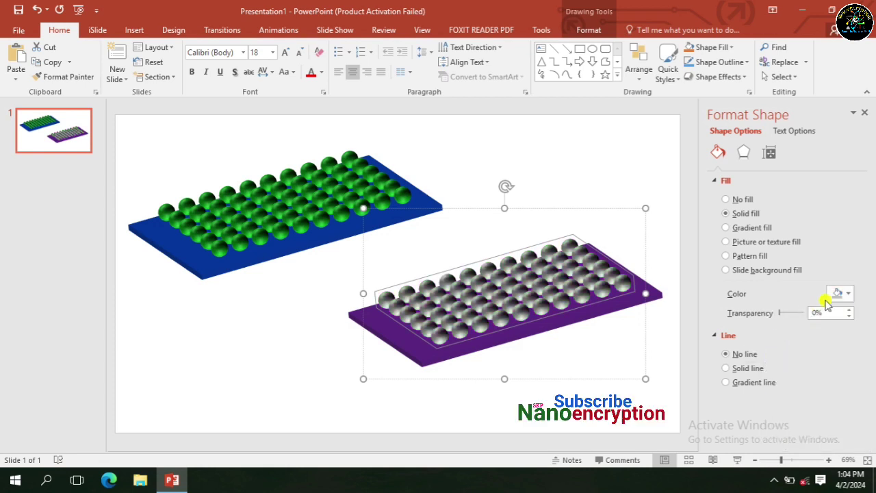
left_click(848, 294)
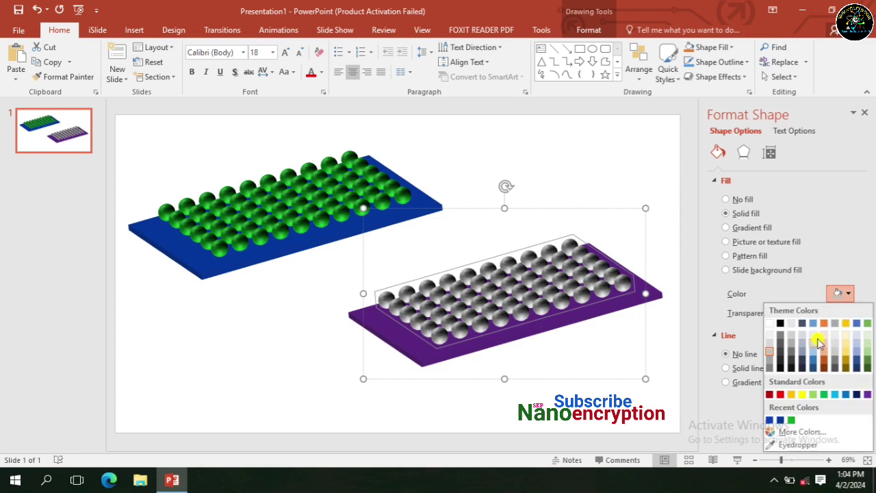
left_click(771, 365)
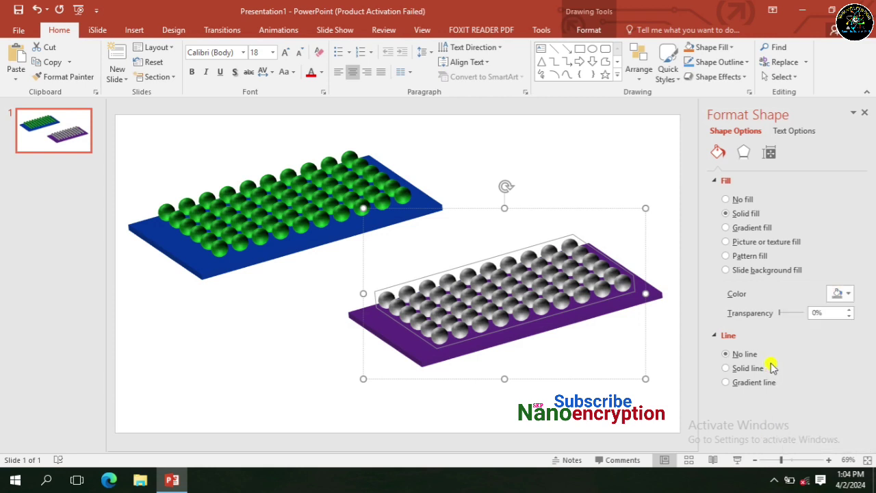
left_click(607, 392)
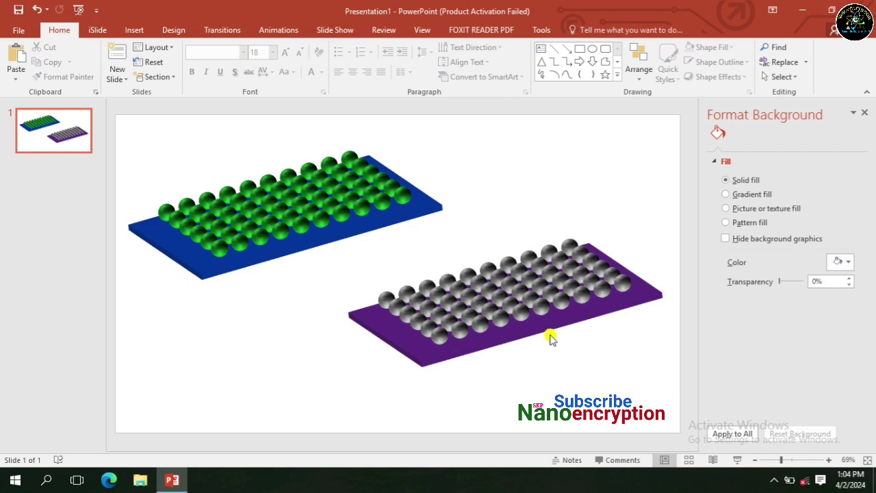